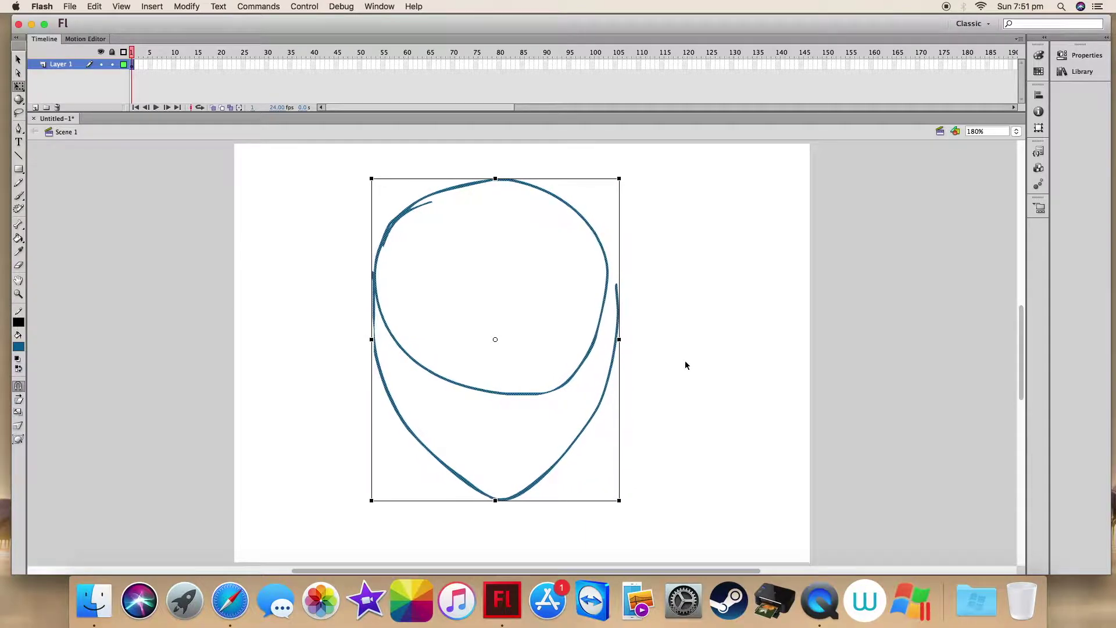
- Nudge the right half of the head sketch sideways to widen it and erase the upper head circle
key(shift+Right)
key(b)
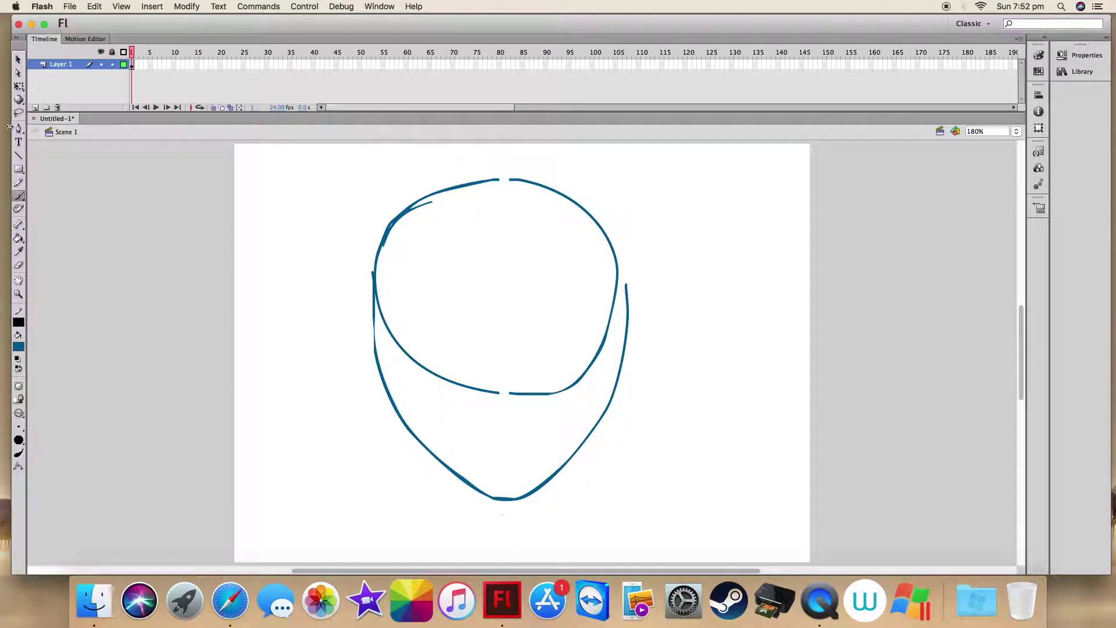
key(e)
mouse_move(375, 291)
mouse_down()
mouse_move(405, 348)
mouse_move(600, 319)
mouse_move(615, 279)
mouse_move(409, 209)
mouse_move(375, 289)
mouse_move(580, 255)
mouse_move(654, 287)
mouse_up()
click(599, 238)
- Brush two gently curved horizontal guide lines across the face to frame the eye area
click(19, 196)
click(94, 7)
click(111, 20)
drag(355, 273, 655, 283)
mouse_move(360, 353)
mouse_down()
mouse_move(548, 343)
mouse_move(642, 353)
mouse_up()
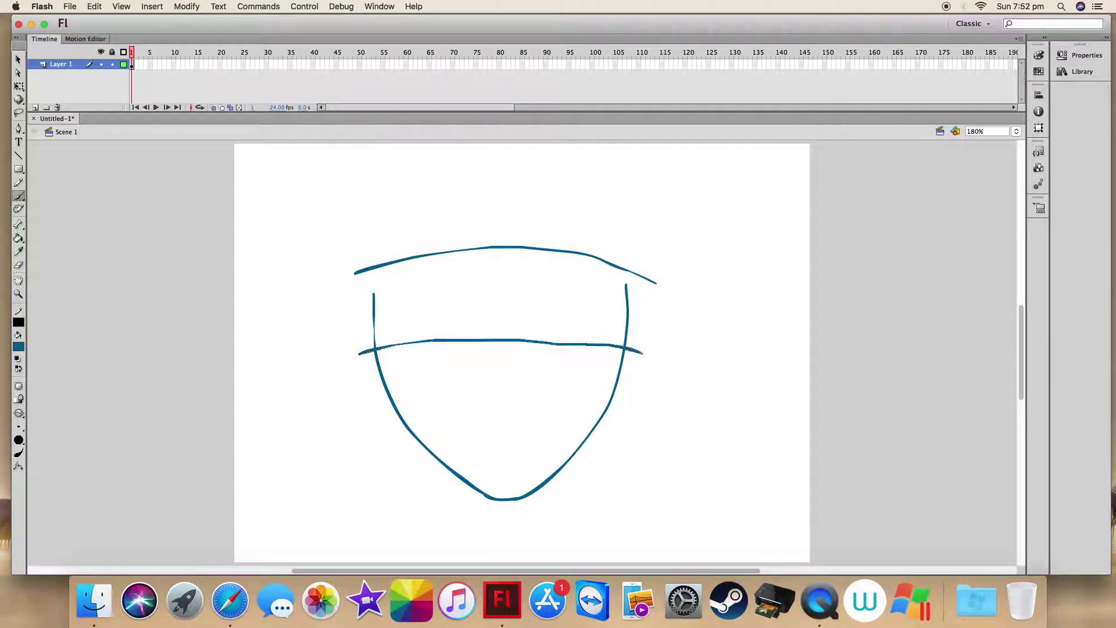
- Draw the right eye as an open C-shaped outline between the guide lines and try a matching left one
mouse_move(544, 267)
mouse_down()
mouse_move(594, 262)
mouse_move(606, 287)
mouse_move(565, 262)
mouse_move(588, 269)
mouse_move(596, 329)
mouse_move(536, 334)
mouse_up()
key(super+z)
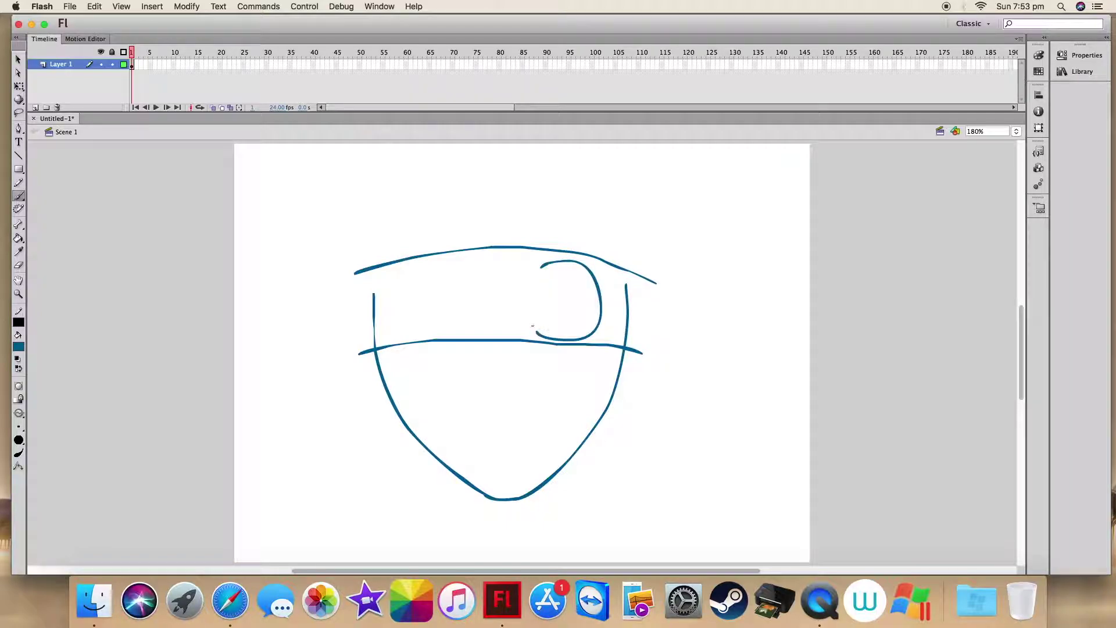
mouse_move(452, 267)
mouse_down()
mouse_move(390, 309)
mouse_move(451, 329)
mouse_up()
key(super+z)
mouse_move(455, 265)
mouse_down()
mouse_move(408, 321)
mouse_move(461, 330)
mouse_up()
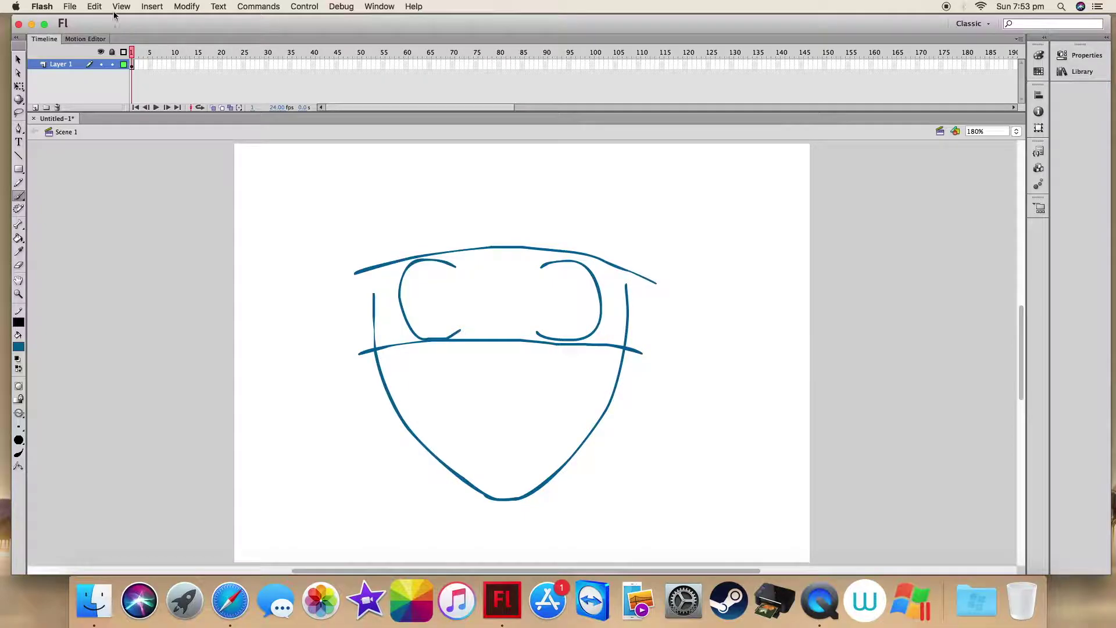
key(super+z)
- Copy the right eye outline, paste it, and place the mirrored copy as the left eye
click(18, 86)
drag(523, 252, 391, 352)
click(94, 6)
click(116, 60)
key(super+shift+a)
click(94, 6)
click(116, 71)
drag(402, 356, 397, 302)
click(703, 390)
- Erase the lower guide line inside the face, thicken the upper eyelids and dot freckles beneath both eyes
click(19, 265)
mouse_move(619, 350)
mouse_down()
mouse_move(504, 345)
mouse_move(616, 347)
mouse_up()
click(94, 7)
click(103, 19)
mouse_move(471, 347)
mouse_down()
mouse_move(407, 330)
mouse_move(428, 348)
mouse_move(389, 348)
mouse_up()
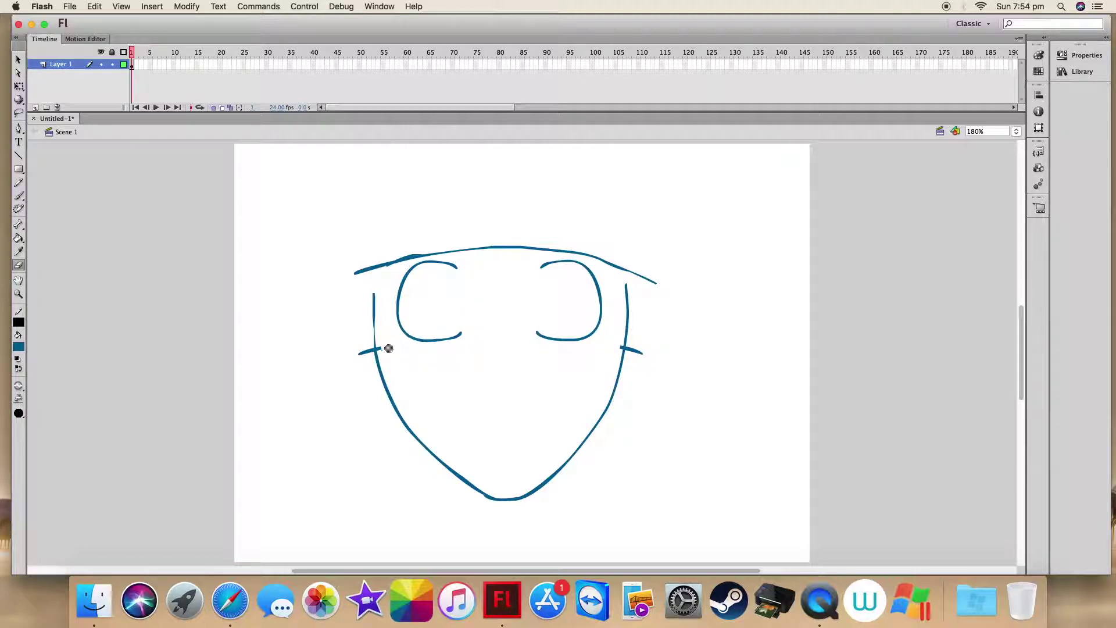
key(b)
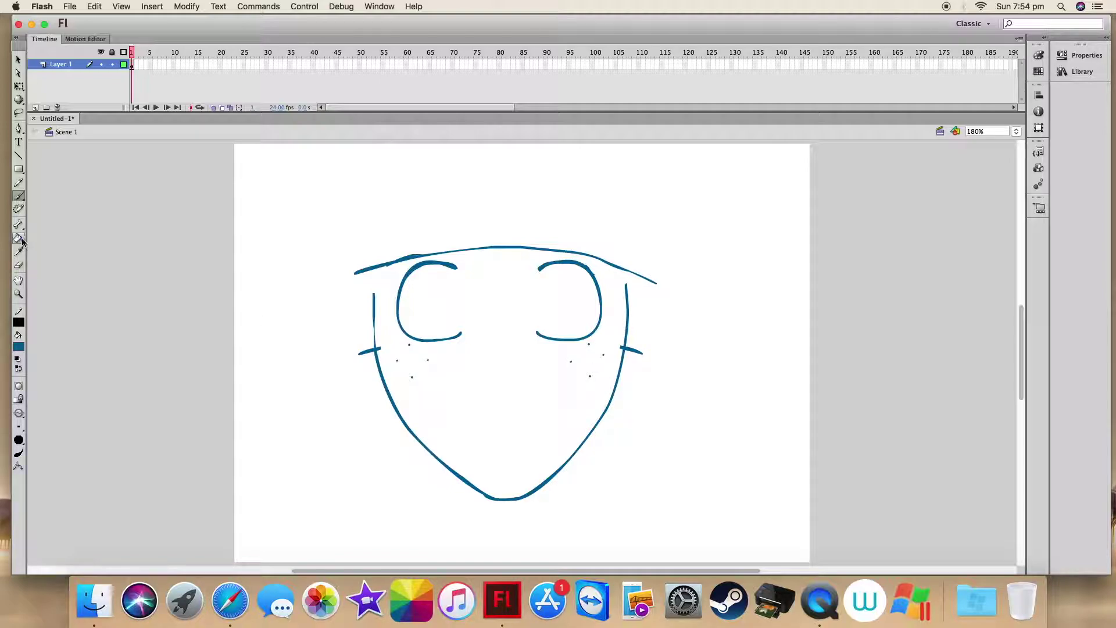
- Erase the remaining guide line stubs beside the face and the whole upper guide line
click(19, 265)
drag(620, 349, 645, 352)
drag(384, 346, 367, 351)
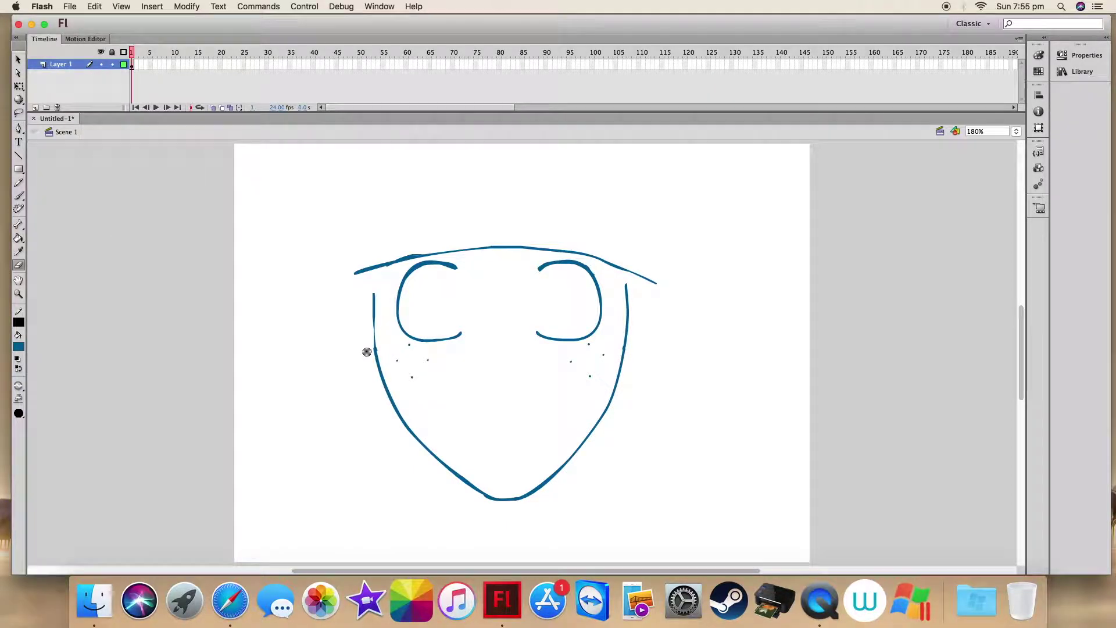
mouse_move(354, 271)
mouse_down()
mouse_move(505, 249)
mouse_move(665, 289)
mouse_up()
- Set the fill colour to black and recolour the eye and face outlines with the Paint Bucket
click(18, 195)
click(19, 347)
click(8, 372)
click(19, 239)
click(399, 302)
click(601, 308)
click(626, 291)
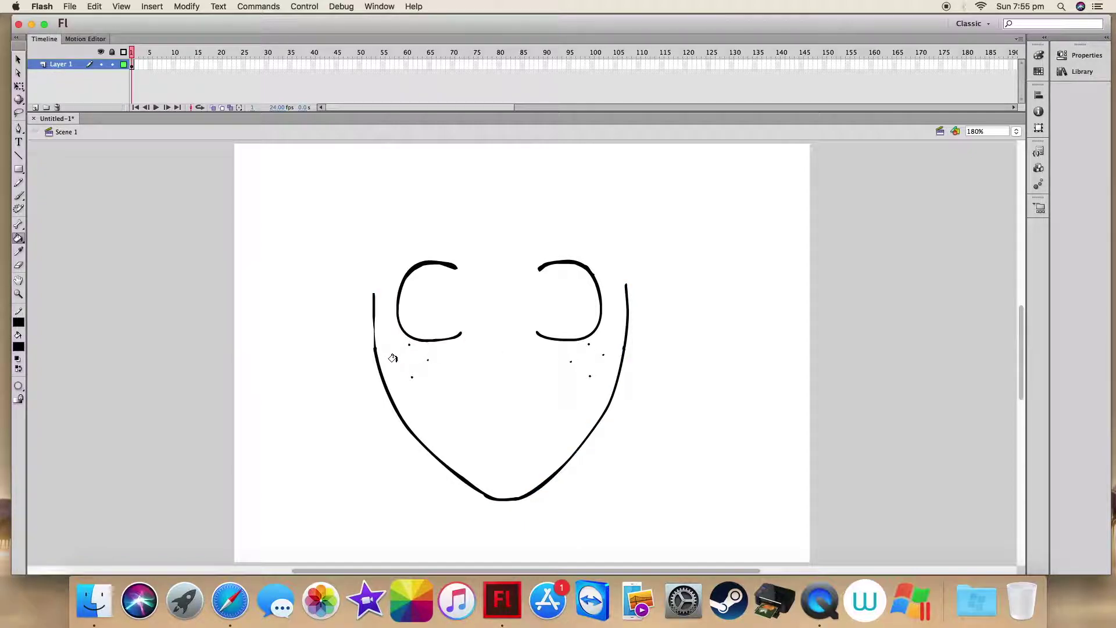
- Brush a short downturned mouth above the chin and a small oval pupil with a centre dot in the right eye
key(b)
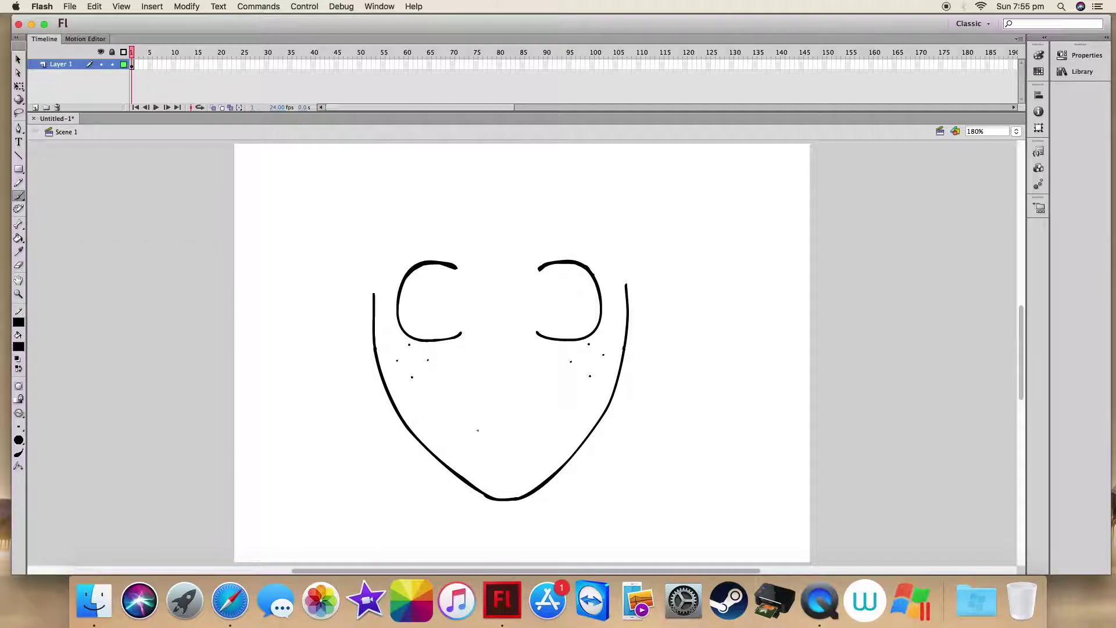
drag(521, 425, 534, 430)
mouse_move(559, 292)
mouse_down()
mouse_move(552, 308)
mouse_move(553, 292)
mouse_up()
key(super+z)
click(553, 299)
- Copy the right eye's pupil and paste the duplicate inside the left eye
click(19, 86)
drag(542, 285, 567, 315)
click(93, 7)
click(99, 62)
click(93, 6)
click(131, 75)
drag(499, 352, 445, 303)
click(18, 60)
- Draw the nose as an arc of short hatch strokes between and below the eyes
key(b)
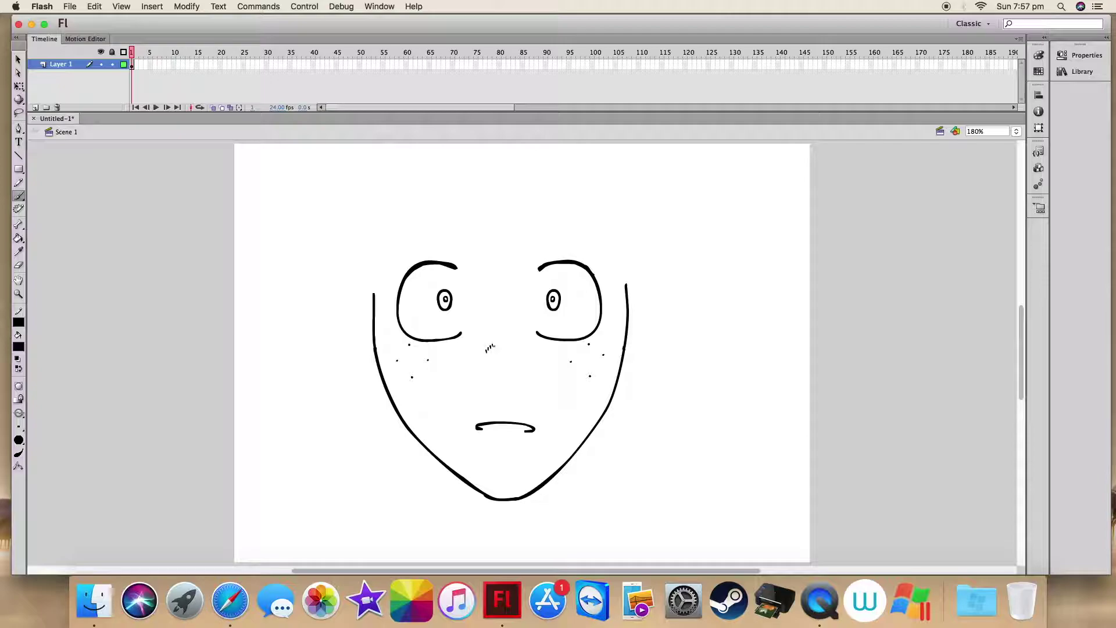
drag(510, 343, 513, 348)
key(v)
click(509, 347)
click(524, 378)
- Change the brush size and draw a thin eyebrow above the right eye
click(19, 185)
click(19, 195)
click(19, 426)
click(43, 437)
click(19, 427)
click(43, 478)
mouse_move(532, 257)
mouse_down()
mouse_move(584, 257)
mouse_move(601, 271)
mouse_move(535, 253)
mouse_move(601, 262)
mouse_up()
click(94, 6)
click(114, 20)
click(94, 6)
click(98, 19)
- Draw a matching thin eyebrow above the left eye
drag(469, 251, 391, 266)
click(94, 6)
click(113, 19)
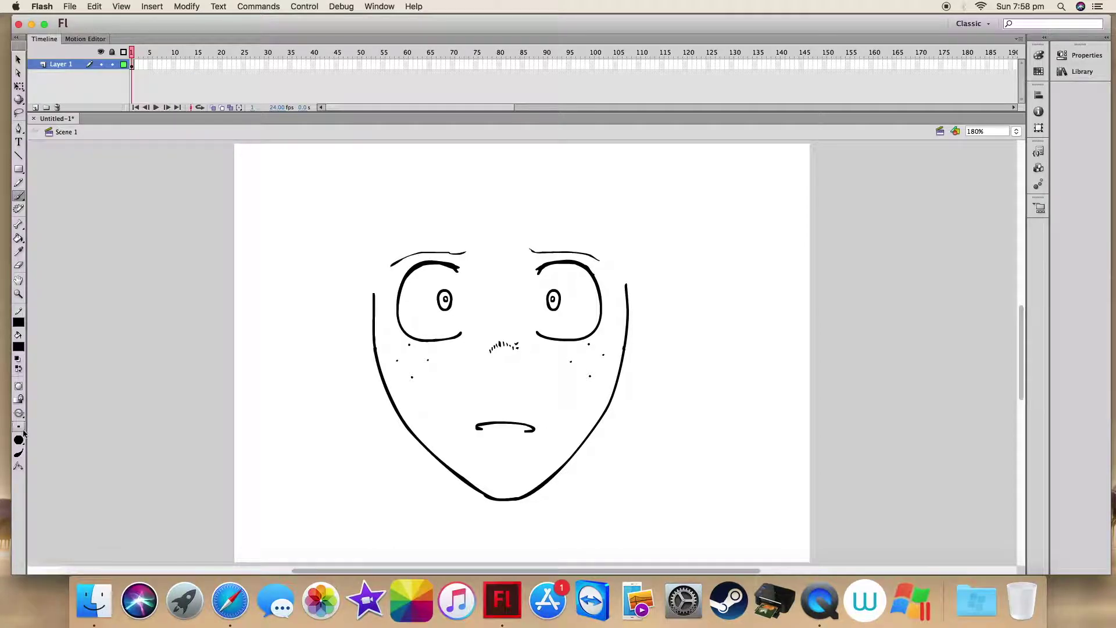
- Shift the right part of the face slightly outward and down, and close the gap in the jawline with the brush
click(19, 86)
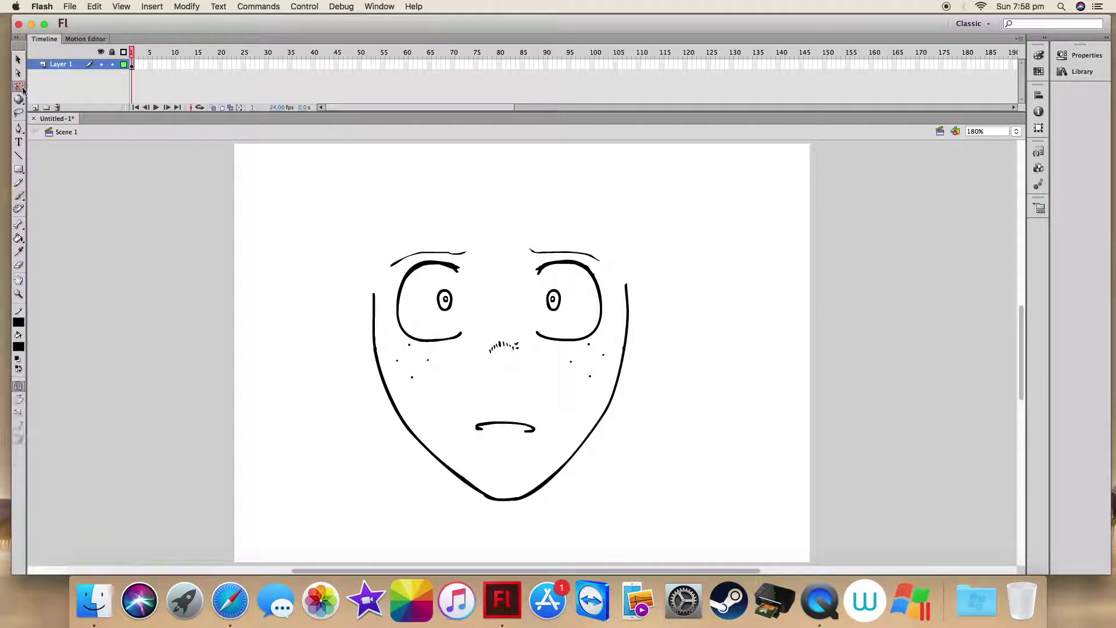
drag(708, 225, 474, 513)
drag(598, 421, 604, 426)
click(729, 402)
key(b)
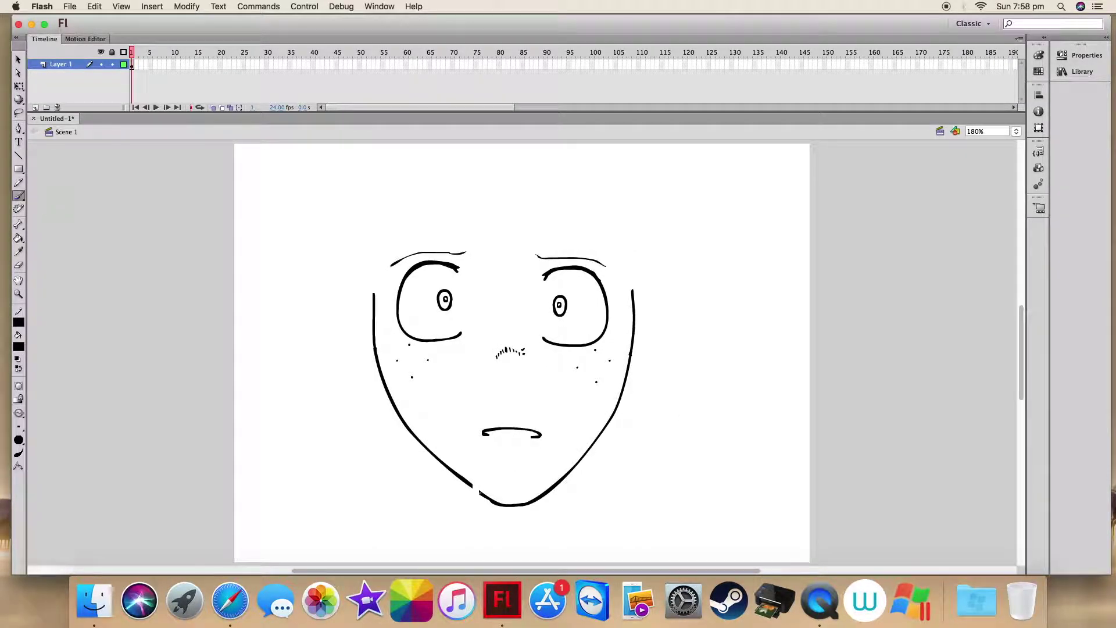
click(19, 426)
click(41, 451)
- Select the right eye with its eyebrow, freckles and the nose, and nudge them up four steps
click(18, 59)
mouse_move(483, 237)
mouse_down()
mouse_move(583, 388)
mouse_move(617, 399)
mouse_up()
key(Up)
key(Up)
key(Up)
key(Up)
click(684, 416)
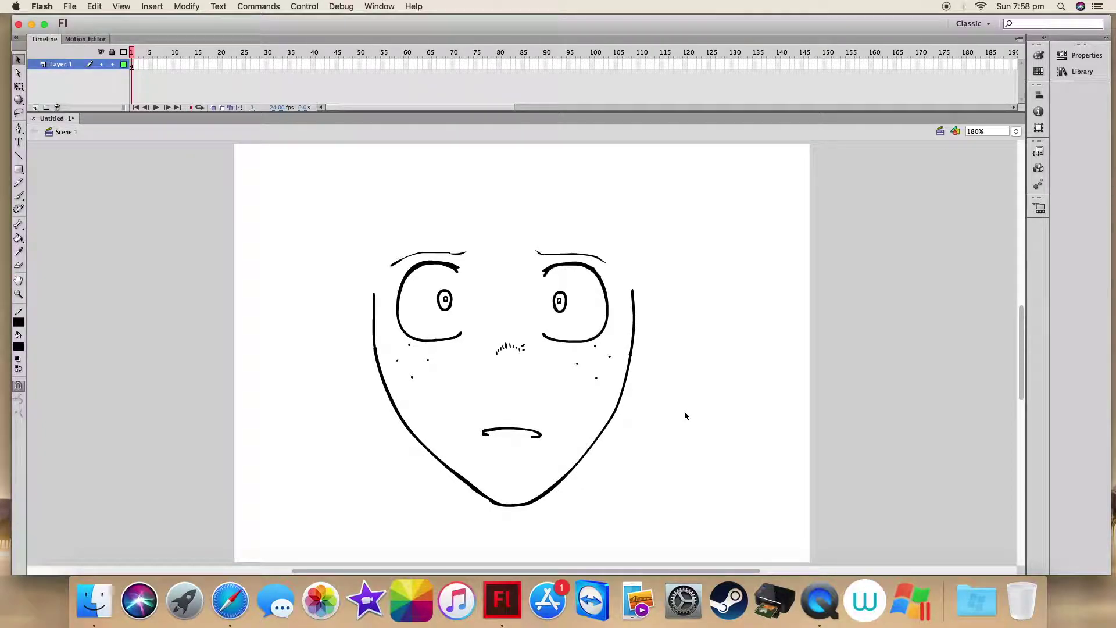
- Draw a jagged hair fringe across the forehead and erase the upper ends of the face outline on both sides
key(b)
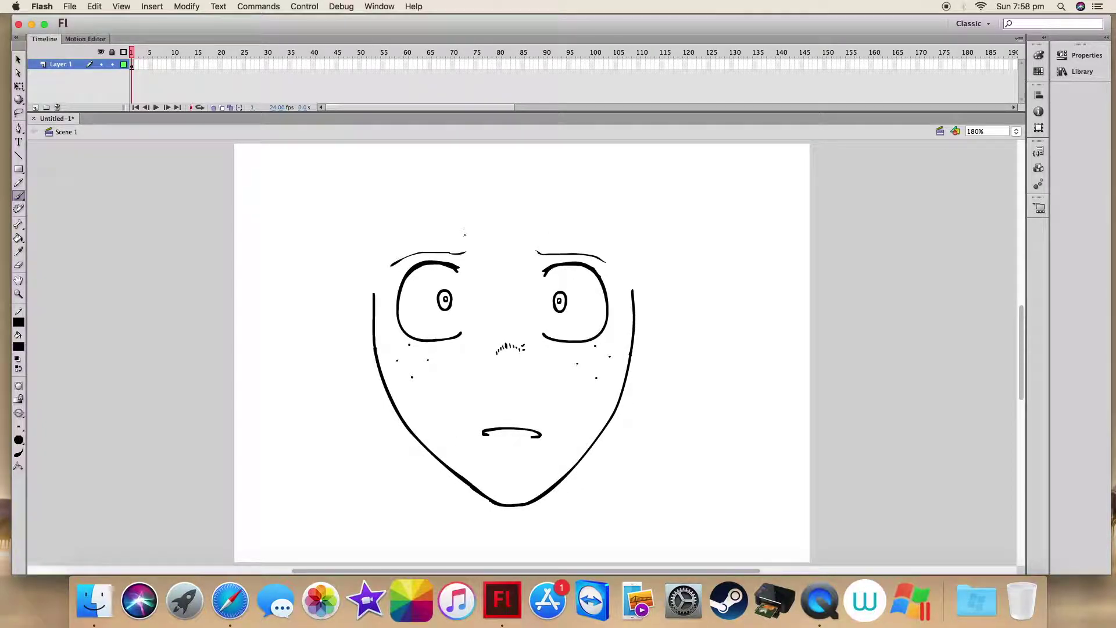
mouse_move(482, 266)
mouse_down()
mouse_move(494, 247)
mouse_move(556, 274)
mouse_move(545, 240)
mouse_move(571, 239)
mouse_up()
drag(608, 280, 635, 319)
key(e)
key(b)
mouse_move(427, 255)
mouse_down()
mouse_move(404, 244)
mouse_move(402, 280)
mouse_move(385, 274)
mouse_move(405, 311)
mouse_move(364, 309)
mouse_move(342, 263)
mouse_up()
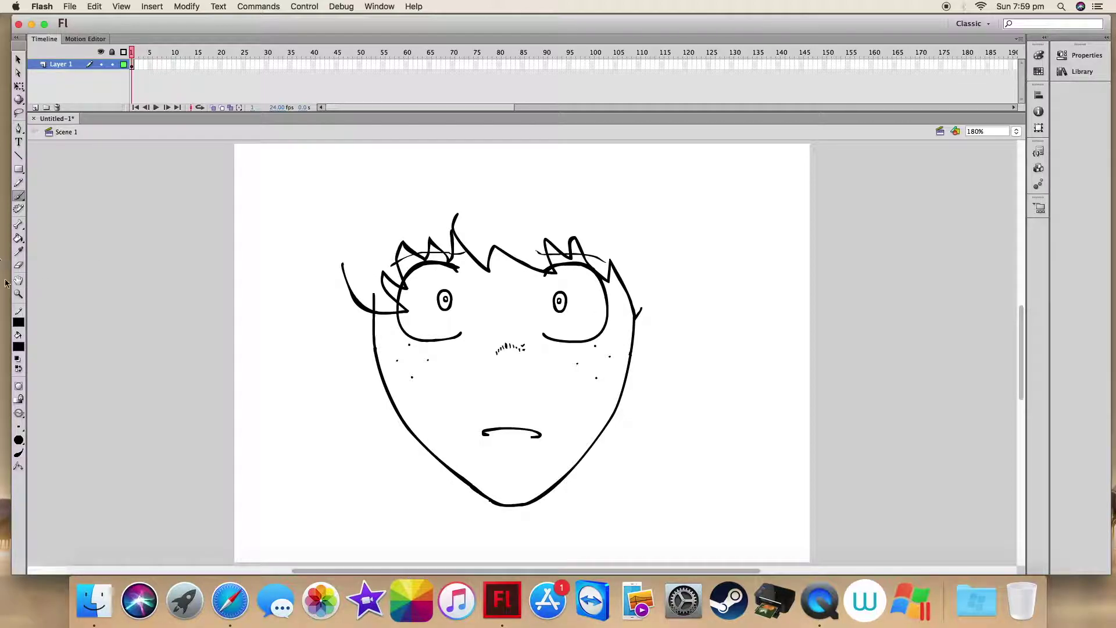
click(18, 265)
drag(633, 324, 634, 332)
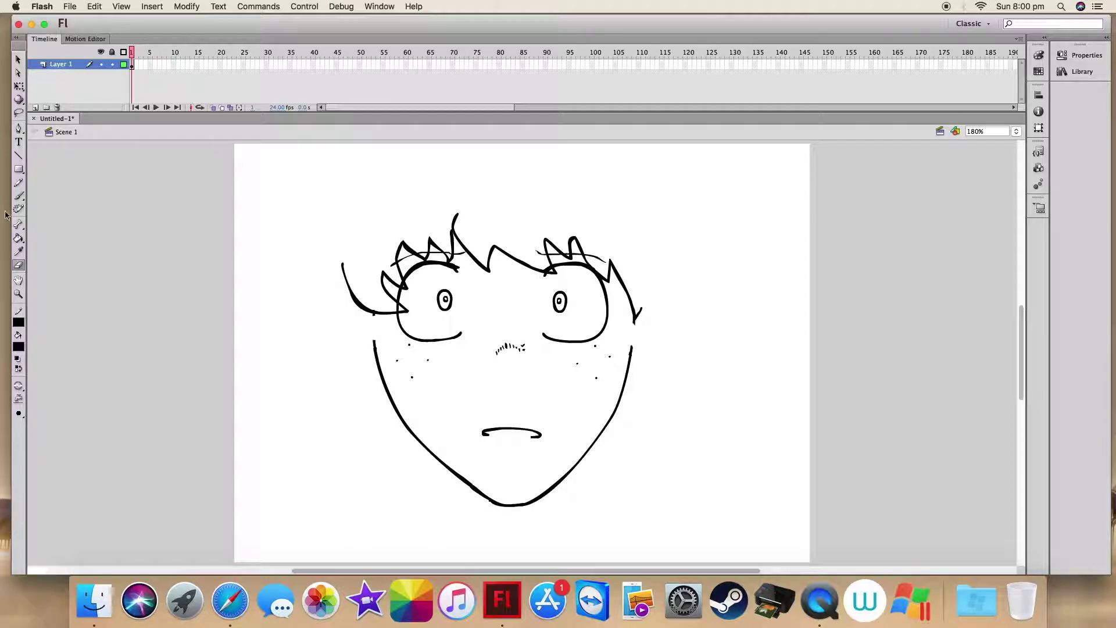
- Draw the left ear with inner fold lines beside the face, undoing the stray hair stroke
click(18, 195)
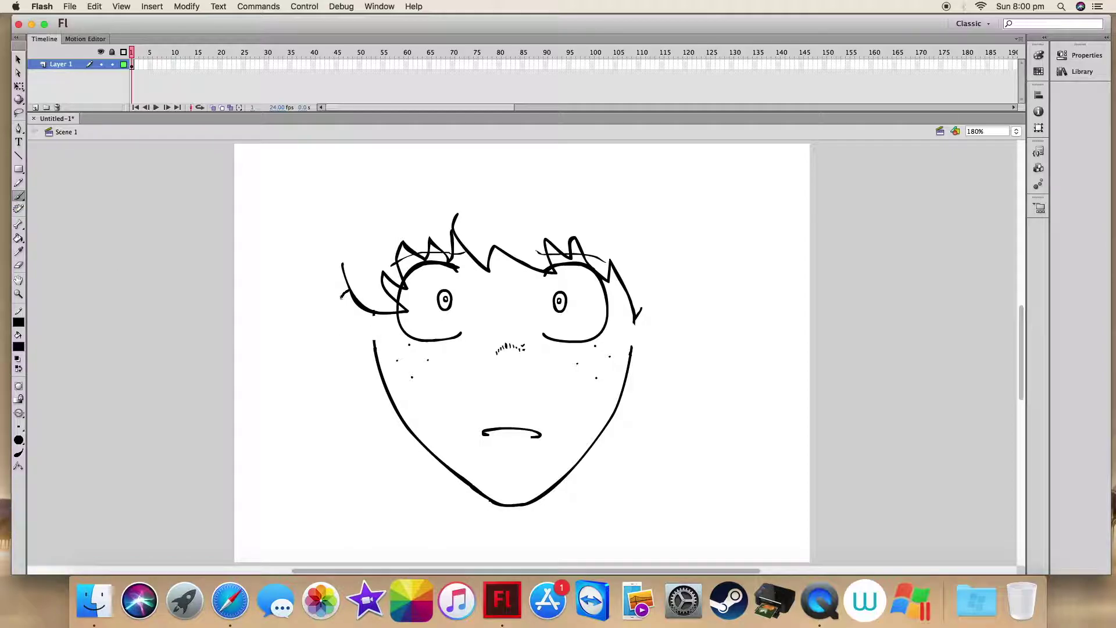
mouse_move(320, 218)
mouse_down()
mouse_move(295, 237)
mouse_move(303, 253)
mouse_move(288, 278)
mouse_move(302, 359)
mouse_up()
click(94, 7)
click(119, 19)
mouse_move(340, 322)
mouse_down()
mouse_move(355, 364)
mouse_move(382, 373)
mouse_up()
mouse_move(347, 320)
mouse_down()
mouse_move(366, 315)
mouse_move(365, 340)
mouse_up()
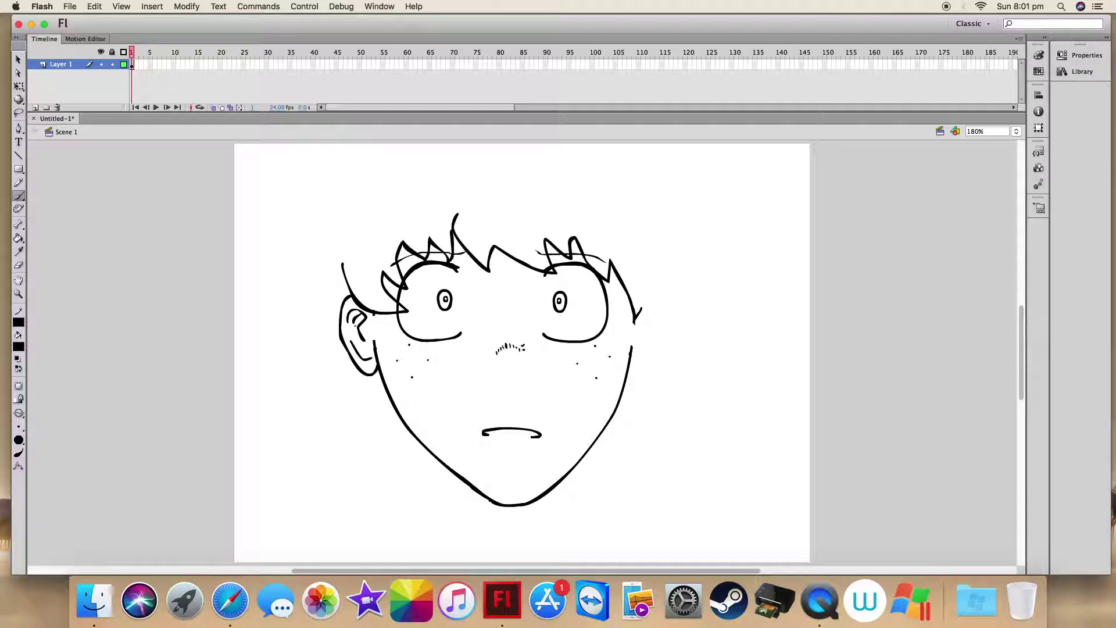
- Draw spiky hair locks down the left side of the head to the ear and erase the overlapping fringe tip
drag(333, 264, 332, 347)
key(e)
mouse_move(337, 271)
mouse_down()
mouse_move(301, 328)
mouse_move(331, 323)
mouse_up()
click(18, 195)
mouse_move(298, 280)
mouse_down()
mouse_move(280, 249)
mouse_move(305, 222)
mouse_up()
mouse_move(303, 221)
mouse_down()
mouse_move(289, 189)
mouse_move(330, 362)
mouse_up()
key(q)
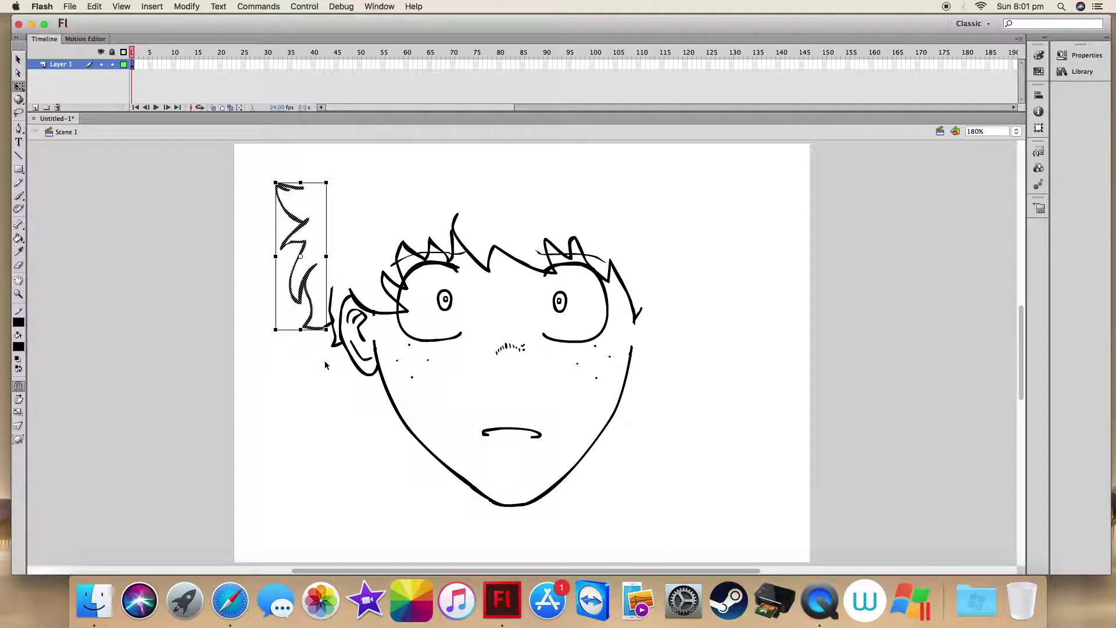
click(324, 366)
key(e)
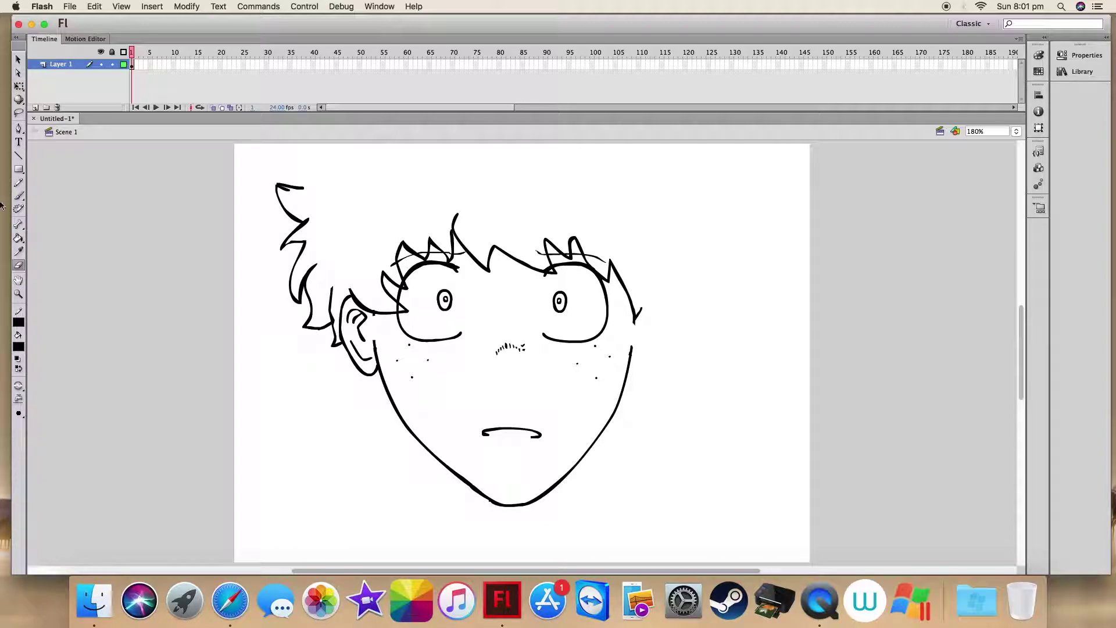
- Try to flatten the pointed chin with Free Transform and smooth its joints with the jawline
scroll(509, 349, right, 2)
key(q)
drag(398, 527, 597, 473)
click(596, 480)
key(e)
mouse_move(536, 467)
mouse_down()
mouse_move(512, 497)
mouse_move(436, 493)
mouse_move(422, 478)
mouse_move(513, 506)
mouse_move(441, 479)
mouse_move(473, 489)
mouse_move(545, 468)
mouse_up()
key(b)
key(super+z)
key(super+z)
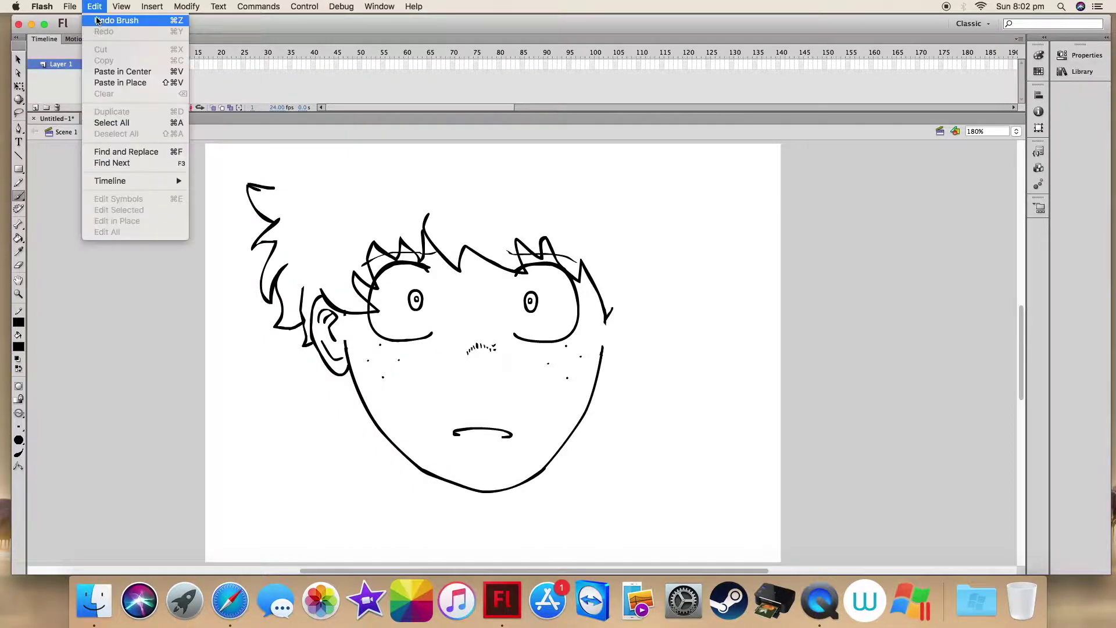
- Erase the chin section of the jawline and try several replacement brush strokes, undoing the unwanted ones
key(e)
key(b)
key(super+z)
mouse_move(400, 452)
mouse_down()
mouse_move(499, 493)
mouse_move(578, 421)
mouse_up()
key(super+z)
mouse_move(401, 451)
mouse_down()
mouse_move(461, 484)
mouse_move(518, 488)
mouse_move(555, 454)
mouse_move(486, 489)
mouse_up()
key(super+z)
key(super+z)
key(super+z)
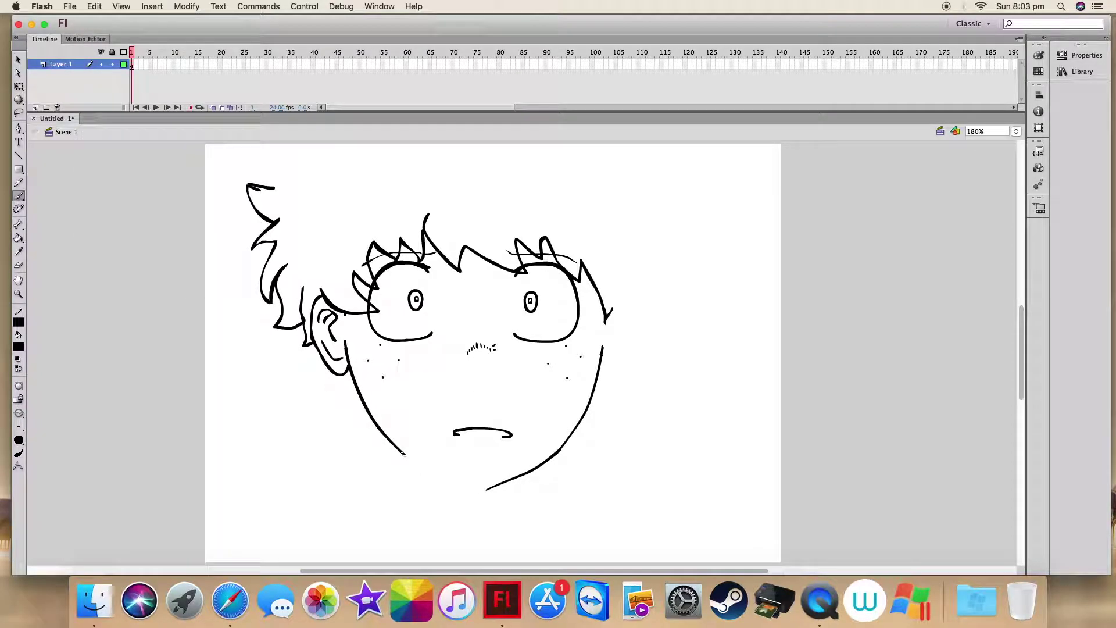
key(super+z)
- Draw a rounded chin curve from the left jaw end and trim where it meets the right jaw
mouse_move(404, 454)
mouse_down()
mouse_move(483, 490)
mouse_move(525, 474)
mouse_up()
click(94, 6)
click(99, 19)
key(e)
drag(488, 488, 498, 484)
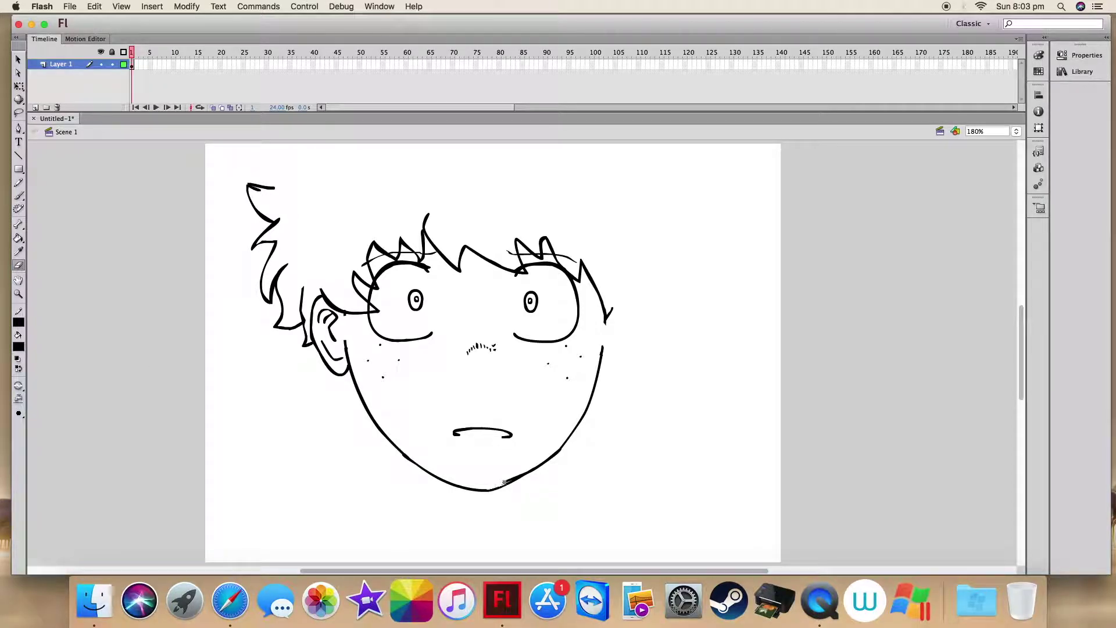
- Undo the last trim and erase the right jawline from ear level down to the chin
click(95, 7)
click(99, 18)
drag(489, 485, 497, 483)
drag(602, 347, 559, 451)
drag(504, 493, 495, 492)
- Redraw the right jawline as one smooth stroke from the chin up towards the ear, undoing rejected attempts
key(b)
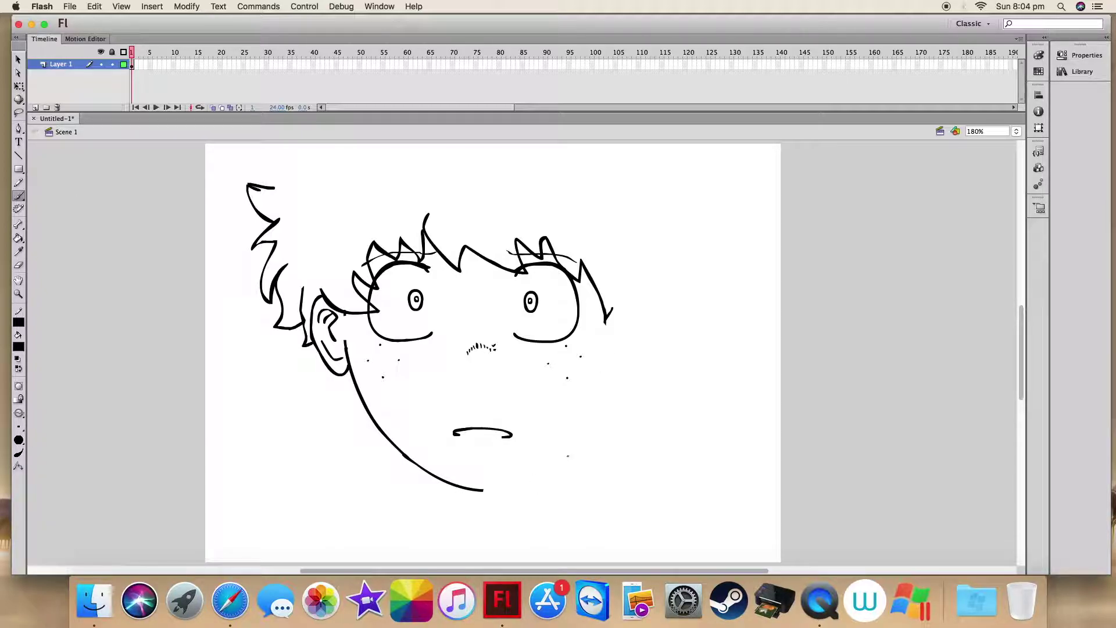
click(94, 6)
click(102, 19)
click(95, 6)
click(102, 18)
mouse_move(482, 491)
mouse_down()
mouse_move(533, 471)
mouse_move(603, 381)
mouse_up()
key(super+z)
drag(483, 490, 557, 455)
key(super+z)
mouse_move(482, 491)
mouse_down()
mouse_move(511, 483)
mouse_move(598, 395)
mouse_move(601, 376)
mouse_up()
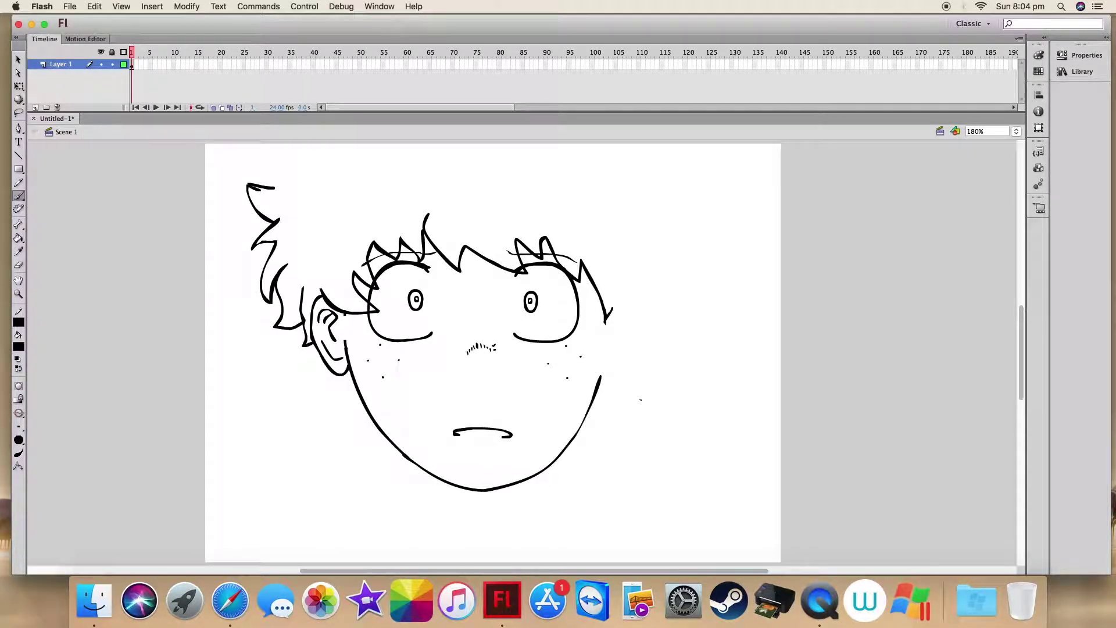
- Draw the right ear with inner fold lines between the hair tip and the jawline
mouse_move(632, 309)
mouse_down()
mouse_move(622, 377)
mouse_move(602, 377)
mouse_up()
click(95, 7)
click(102, 21)
drag(613, 302, 606, 323)
drag(612, 374, 601, 373)
key(super+z)
key(e)
key(b)
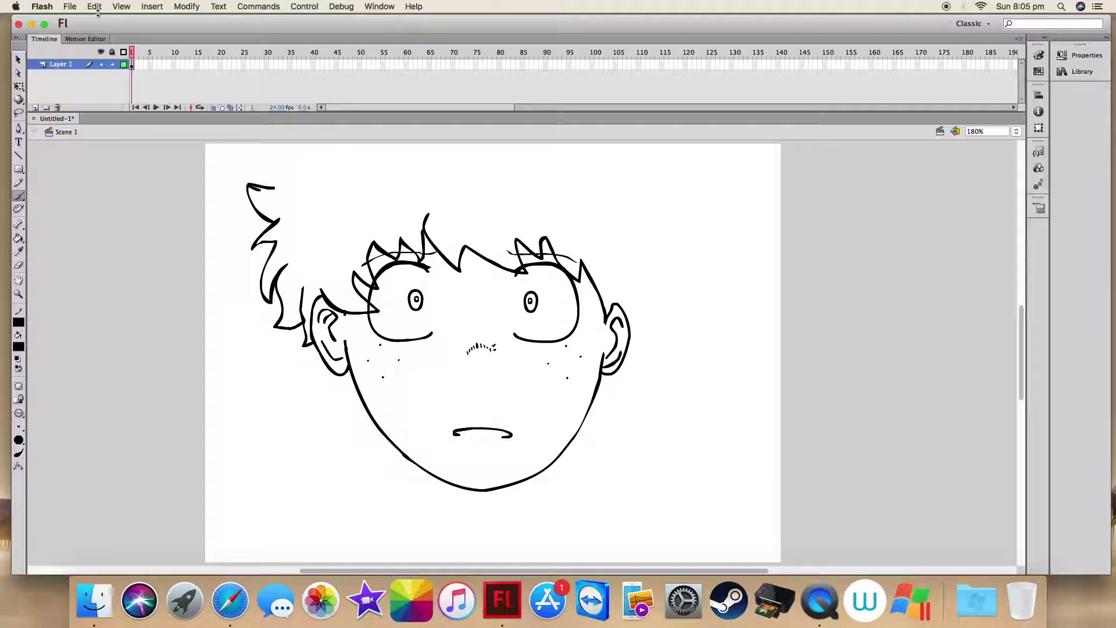
- Draw the first jagged strokes of the right-side hair, from the ear up to the outer spikes
drag(614, 321, 623, 337)
key(e)
key(b)
mouse_move(614, 184)
mouse_down()
mouse_move(666, 203)
mouse_move(629, 330)
mouse_up()
- Select the right-side hair strokes and nudge them five increments to the right
click(18, 76)
mouse_move(611, 170)
mouse_down()
mouse_move(668, 216)
mouse_move(723, 303)
mouse_move(718, 284)
mouse_up()
key(v)
key(Right)
key(Right)
key(Right)
key(Right)
key(Right)
click(718, 287)
- Erase the lower end of the right-side hair and redraw its zigzag spikes down to the ear
key(e)
drag(644, 285, 654, 315)
key(b)
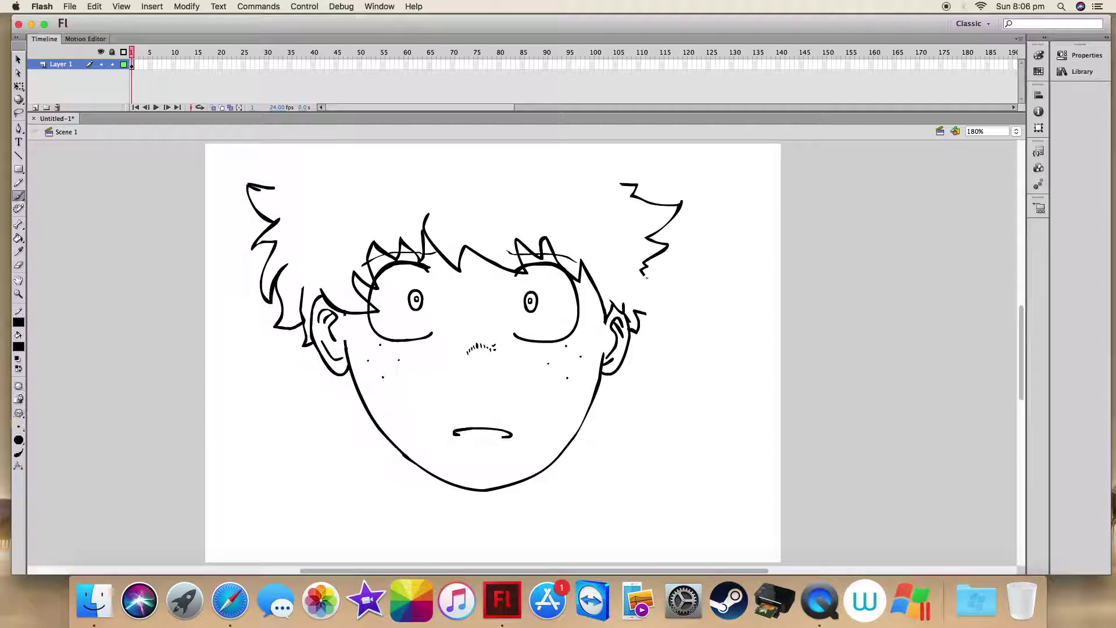
mouse_move(651, 283)
mouse_down()
mouse_move(647, 313)
mouse_move(650, 282)
mouse_up()
key(e)
key(b)
drag(679, 208, 647, 238)
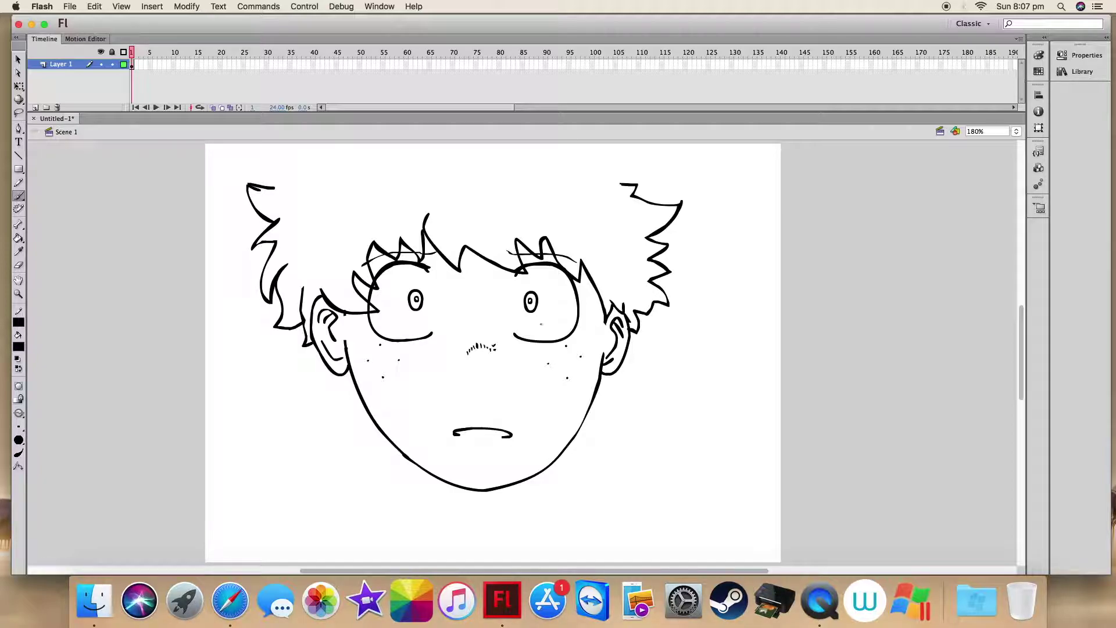
- Draw both neck lines and a curved collar edge with a small centre notch below the chin, trimming the stray ends
drag(395, 448, 399, 487)
drag(560, 456, 557, 487)
click(93, 6)
click(100, 20)
mouse_move(546, 495)
mouse_down()
mouse_move(492, 532)
mouse_move(424, 508)
mouse_move(395, 481)
mouse_up()
key(e)
drag(556, 463, 558, 463)
key(b)
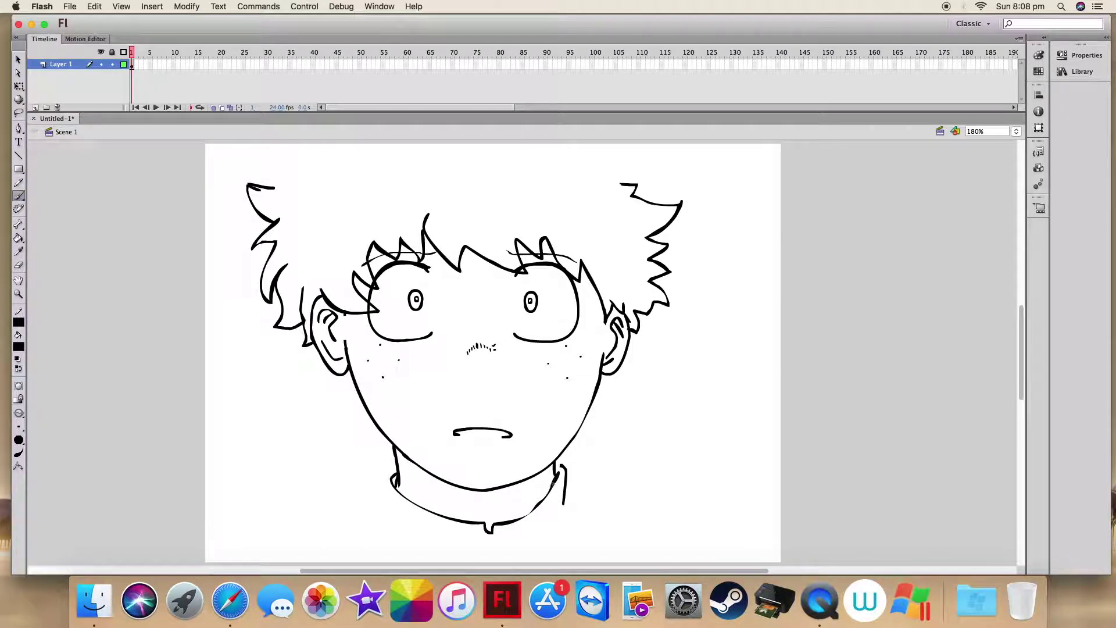
drag(517, 519, 511, 521)
- Undo the right collar fold, and draw matching curved outer folds on both sides of the collar
click(94, 7)
click(561, 465)
drag(379, 480, 385, 499)
key(e)
key(b)
key(e)
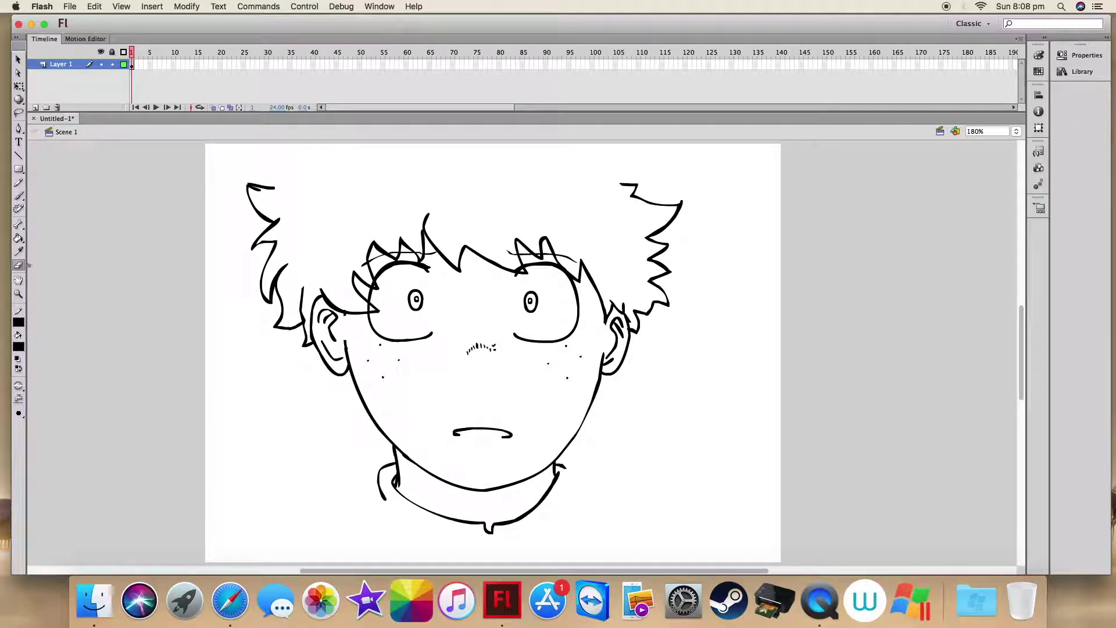
key(b)
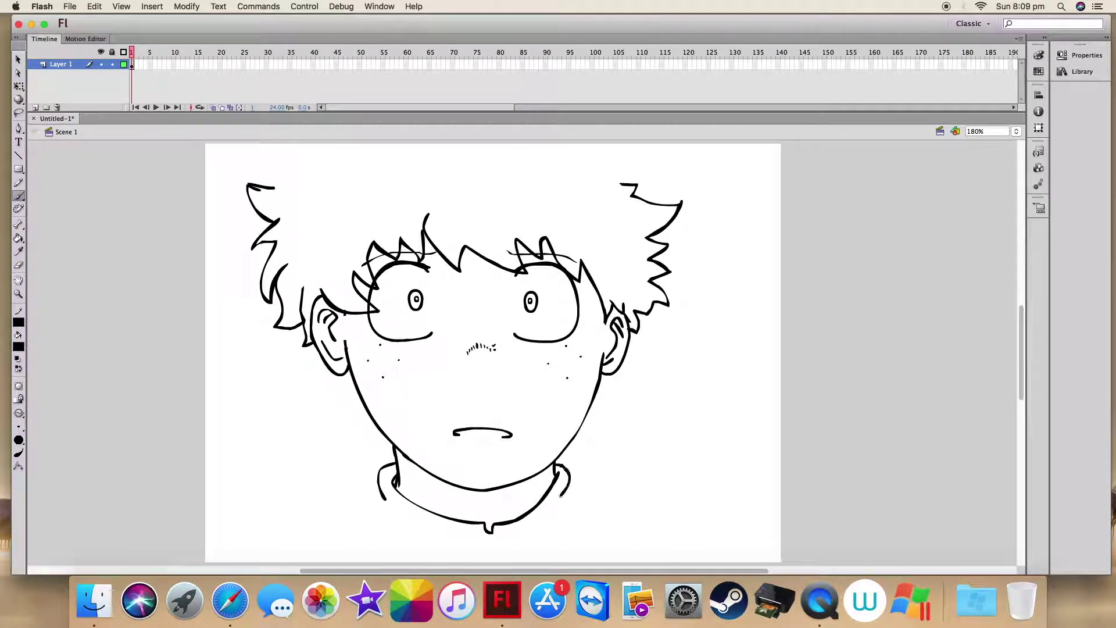
- Draw the two chest seams and oval shoulder studs, plus the left shoulder pad and arm curve
drag(585, 493, 584, 561)
mouse_move(620, 499)
mouse_down()
mouse_move(604, 511)
mouse_move(607, 500)
mouse_up()
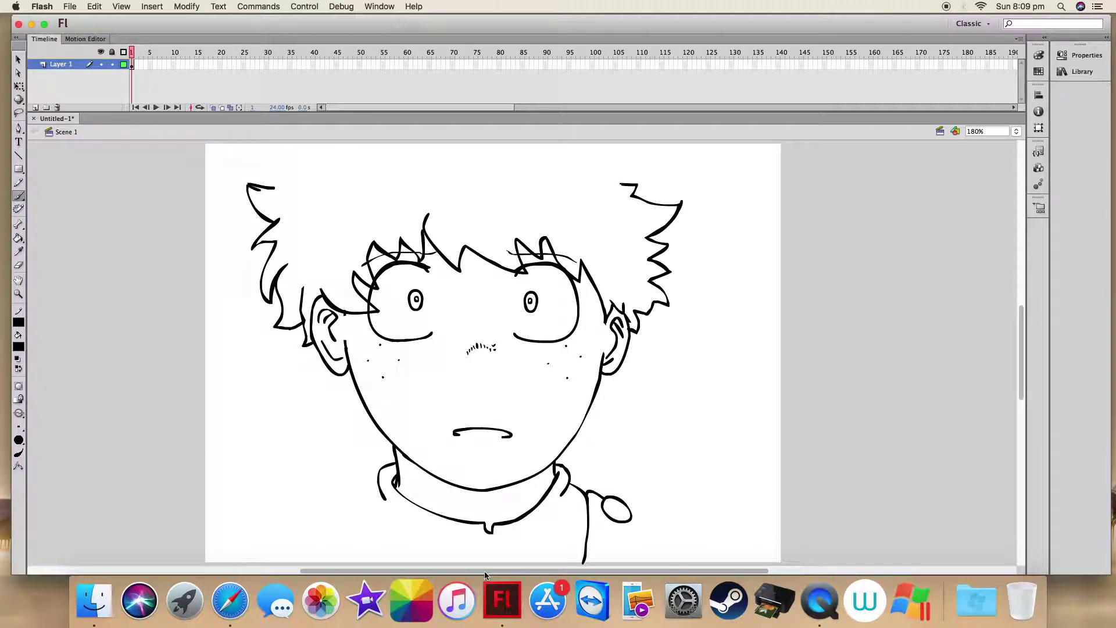
drag(370, 488, 374, 561)
mouse_move(353, 501)
mouse_down()
mouse_move(329, 505)
mouse_move(366, 496)
mouse_move(258, 523)
mouse_move(366, 525)
mouse_up()
drag(236, 531, 206, 562)
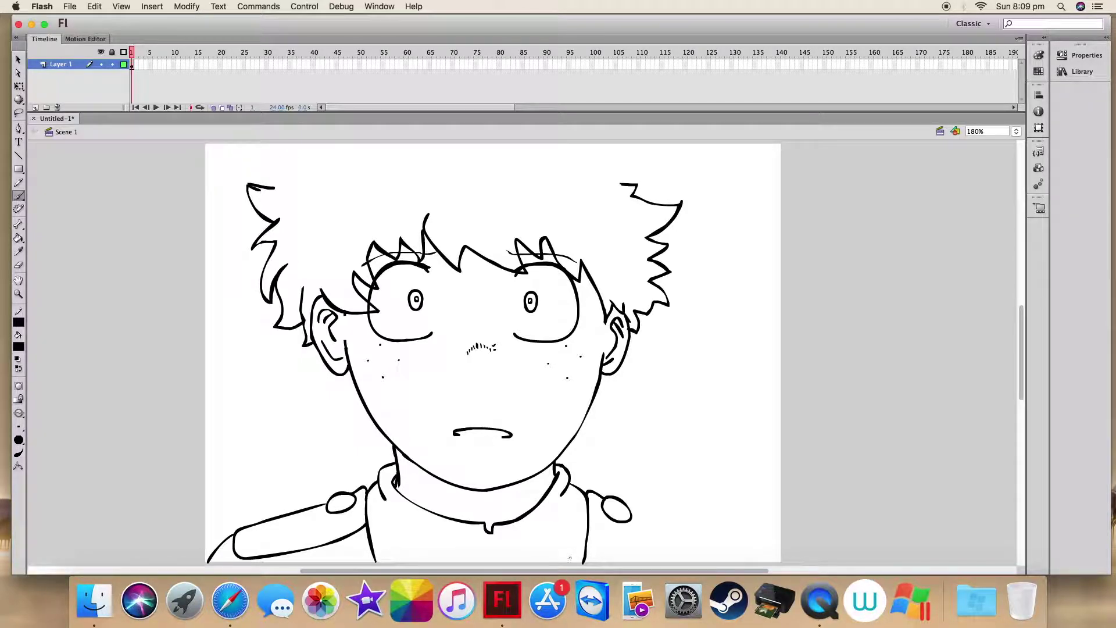
- Draw the right shoulder pad from the oval stud outward, redo its lower edge, and add the arm curve
mouse_move(659, 519)
mouse_down()
mouse_move(719, 545)
mouse_move(707, 560)
mouse_move(657, 554)
mouse_move(623, 543)
mouse_move(606, 514)
mouse_up()
key(e)
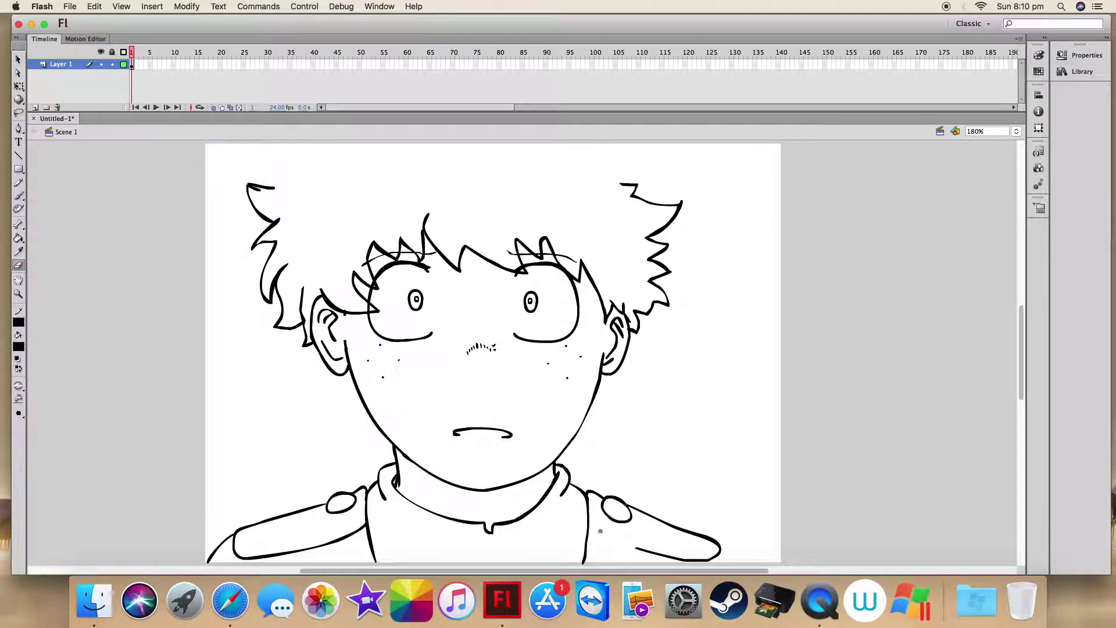
key(b)
drag(606, 534, 588, 518)
key(super+z)
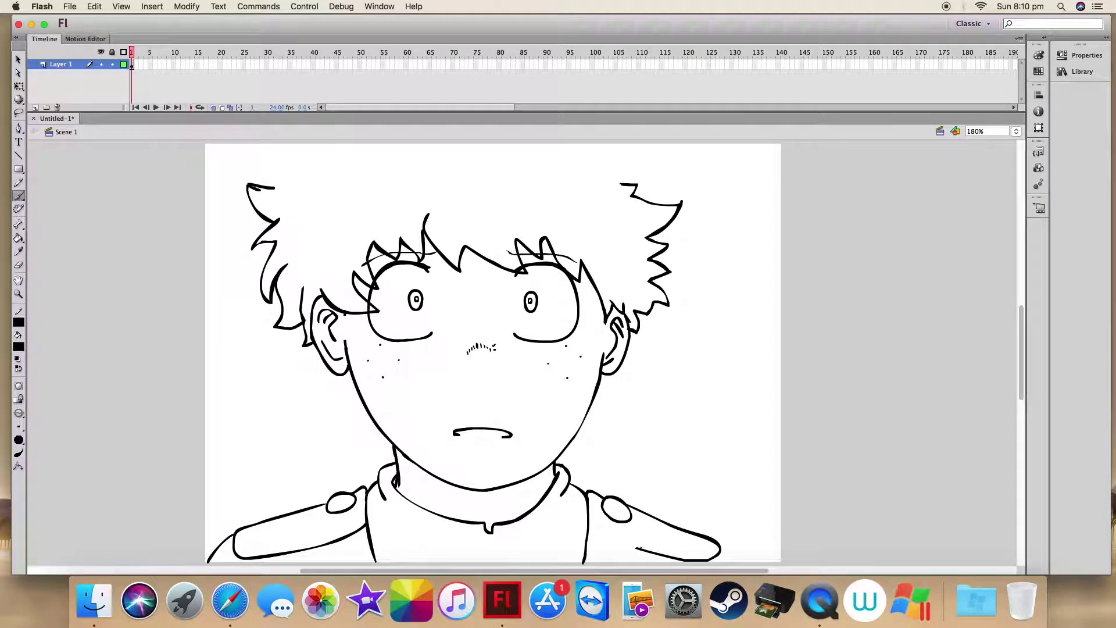
key(e)
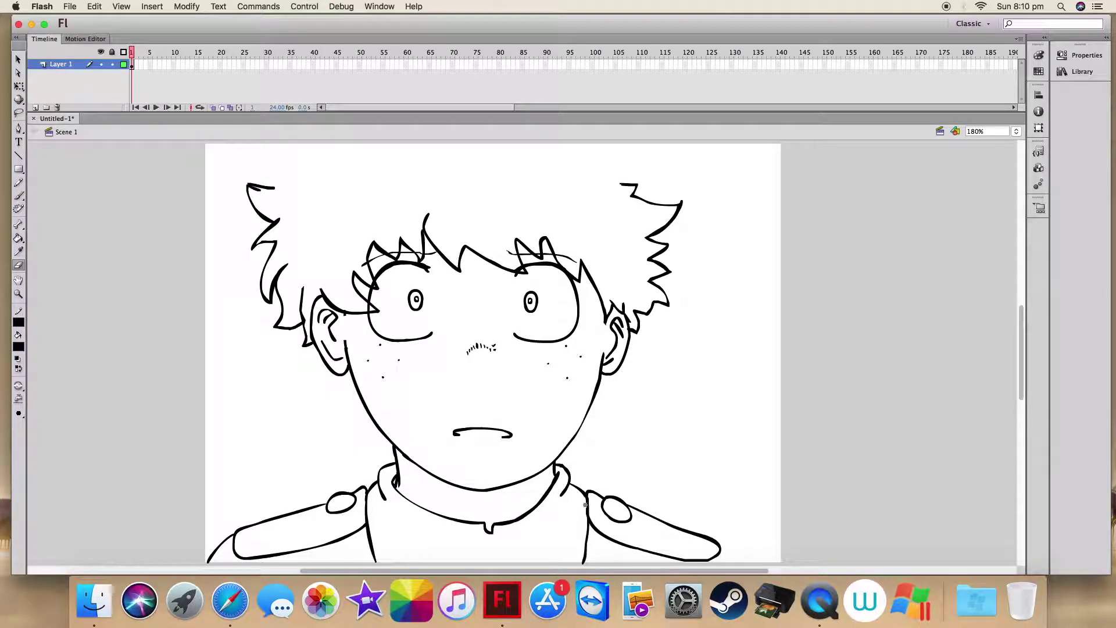
key(b)
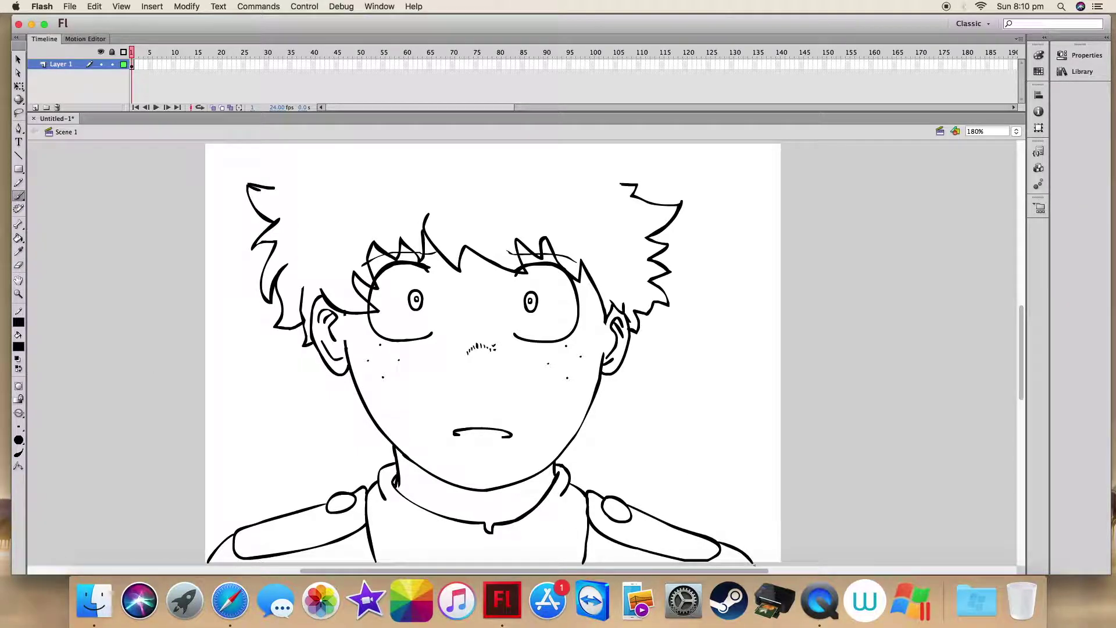
- Draw the curved chest piece below the collar notch and trim its excess ends with the eraser
mouse_move(526, 542)
mouse_down()
mouse_move(448, 535)
mouse_move(407, 561)
mouse_up()
mouse_move(473, 543)
mouse_down()
mouse_move(524, 542)
mouse_move(551, 562)
mouse_up()
key(e)
drag(407, 557, 415, 549)
drag(538, 547, 548, 563)
click(18, 196)
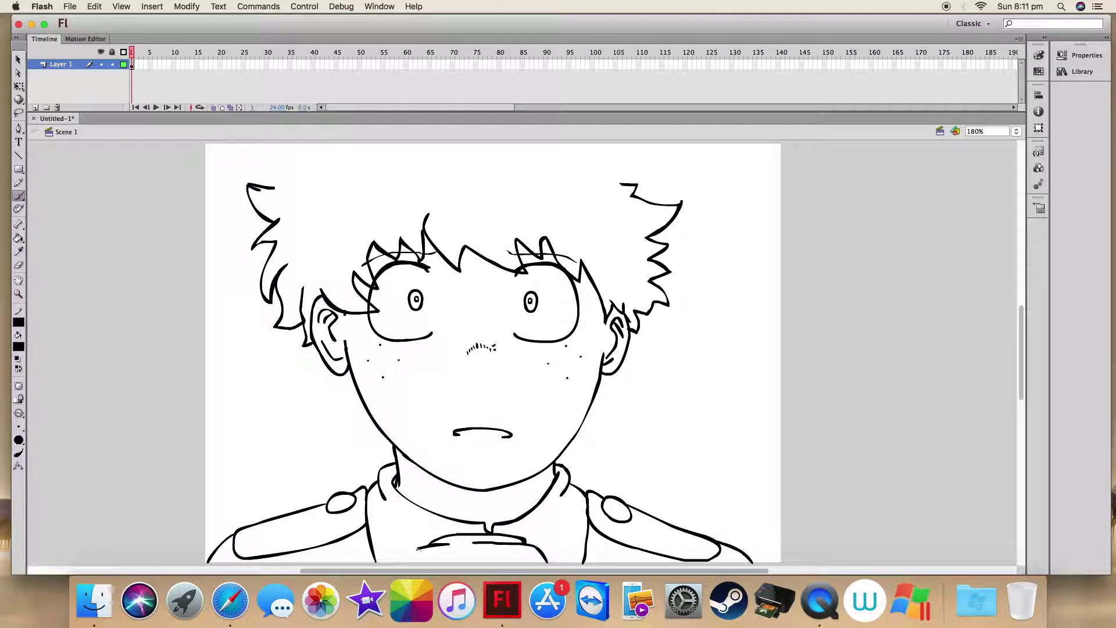
- Scale the whole drawing up to the stage width and reposition and stretch it to fill the stage height
key(super+a)
key(q)
drag(815, 576, 815, 576)
drag(754, 183, 780, 169)
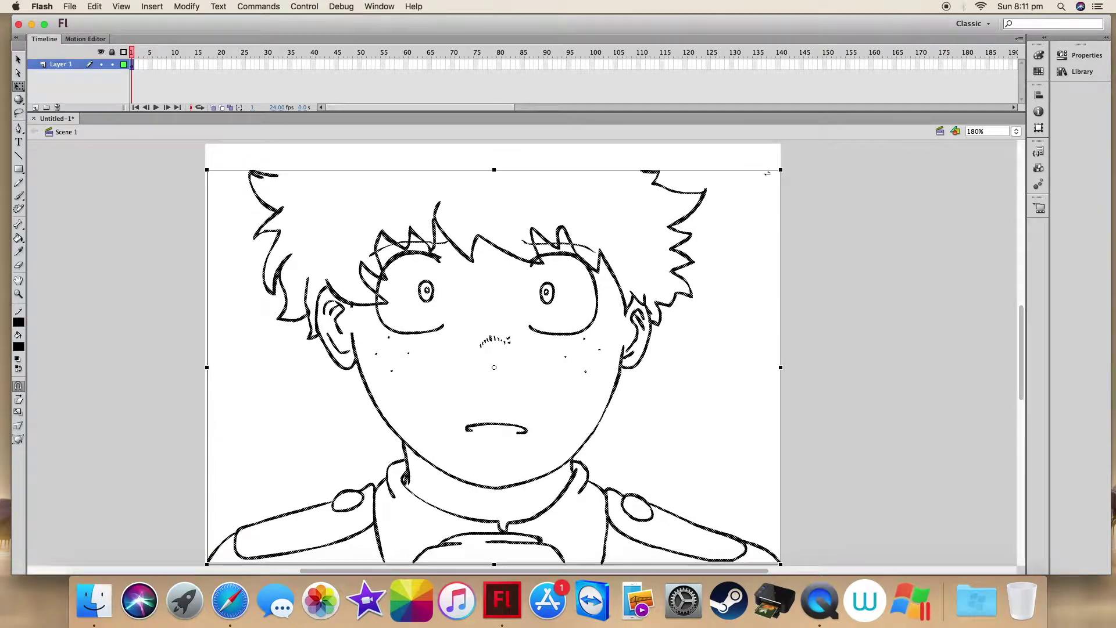
drag(777, 436, 778, 412)
drag(615, 364, 616, 359)
drag(494, 536, 493, 562)
click(822, 424)
- Add a new layer beneath Layer 1 and set the brush fill to a medium teal green from the colour wheel
click(35, 107)
drag(59, 64, 58, 77)
click(19, 195)
click(18, 347)
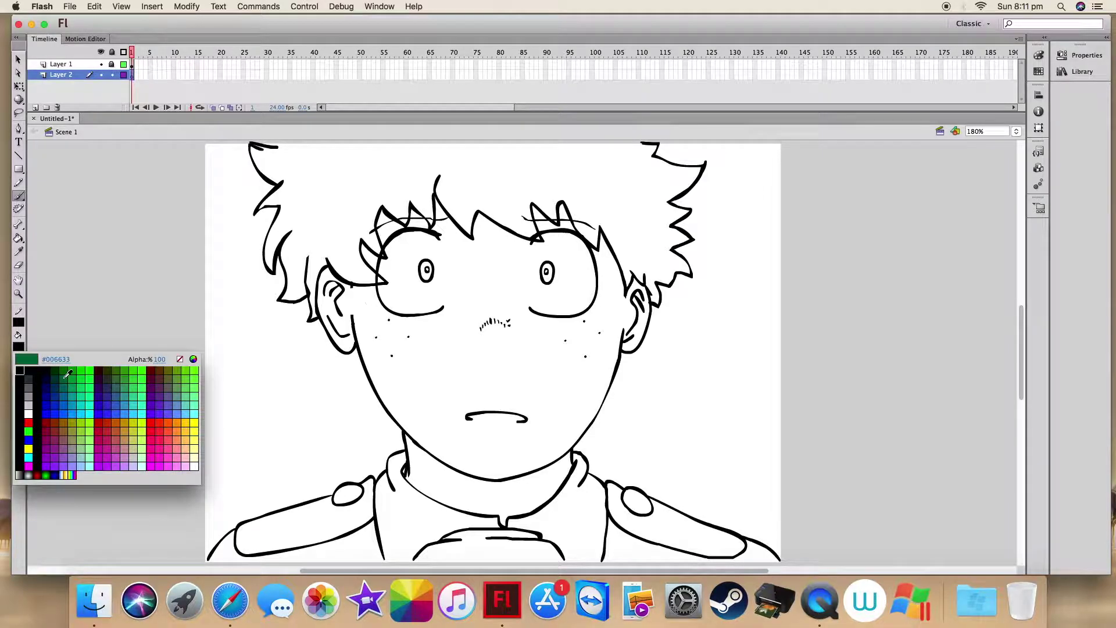
click(70, 376)
click(18, 347)
click(193, 359)
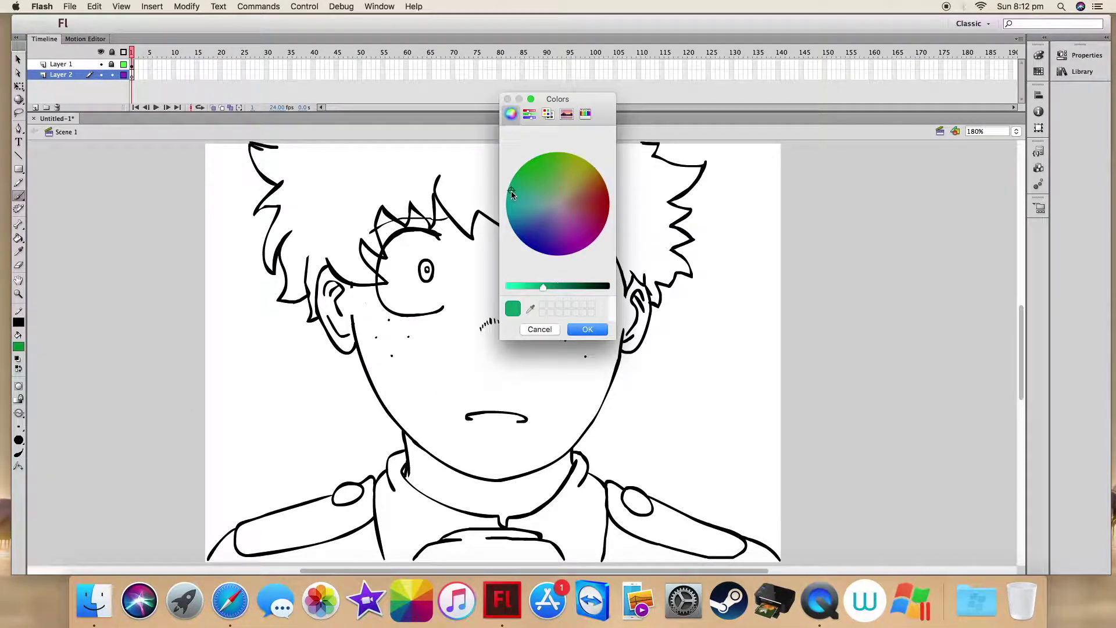
click(588, 336)
- Adjust the brush size and trace the fringe, left spikes and top edge of the hair in green
scroll(588, 336, up, 1)
click(18, 427)
click(43, 477)
mouse_move(437, 208)
mouse_down()
mouse_move(460, 243)
mouse_move(517, 250)
mouse_move(535, 220)
mouse_move(567, 222)
mouse_move(597, 251)
mouse_move(548, 256)
mouse_move(531, 215)
mouse_move(432, 212)
mouse_move(384, 226)
mouse_move(386, 279)
mouse_move(317, 292)
mouse_move(313, 333)
mouse_move(310, 307)
mouse_move(282, 317)
mouse_up()
drag(292, 249, 285, 317)
drag(282, 223, 267, 291)
mouse_move(257, 226)
mouse_down()
mouse_move(284, 199)
mouse_move(251, 169)
mouse_move(282, 164)
mouse_move(649, 159)
mouse_up()
drag(349, 165, 302, 165)
mouse_move(641, 161)
mouse_down()
mouse_move(657, 163)
mouse_move(650, 174)
mouse_move(619, 157)
mouse_move(535, 157)
mouse_move(656, 162)
mouse_up()
- Trace the right-side hair spikes in green, from beside the right eye up to the outer tip
click(18, 265)
click(18, 196)
mouse_move(603, 246)
mouse_down()
mouse_move(627, 297)
mouse_move(655, 321)
mouse_up()
mouse_move(685, 281)
mouse_down()
mouse_move(671, 267)
mouse_move(689, 256)
mouse_move(686, 225)
mouse_up()
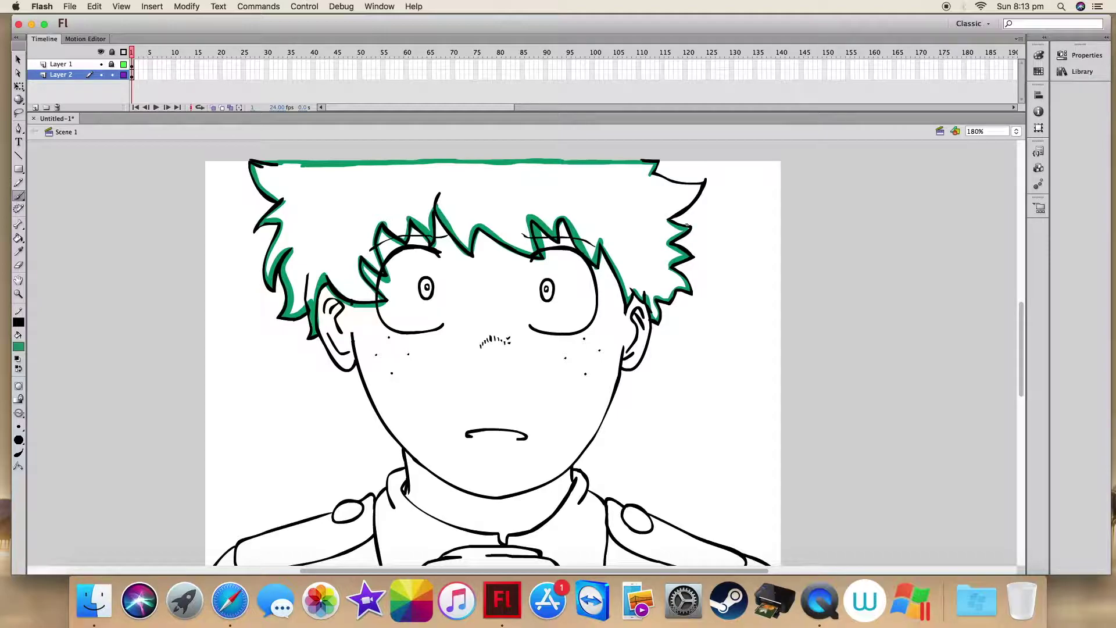
drag(697, 186, 668, 220)
- Close the green outline's gap at the upper left, divide the hair above the right eye, and fill the right section green
click(18, 238)
click(18, 196)
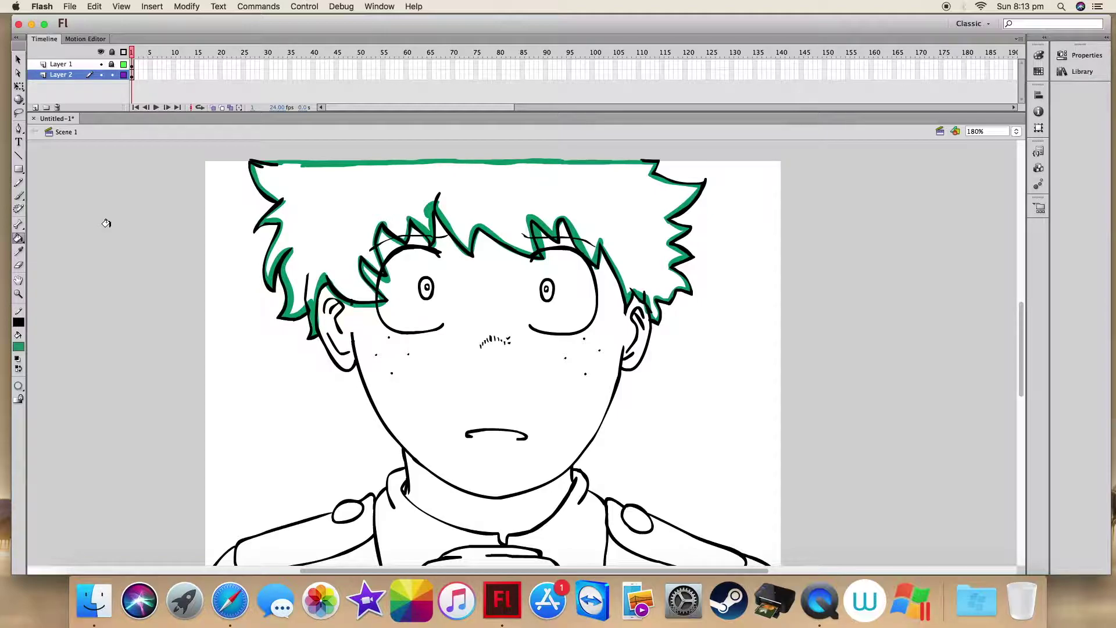
drag(267, 167, 302, 164)
click(18, 239)
click(18, 196)
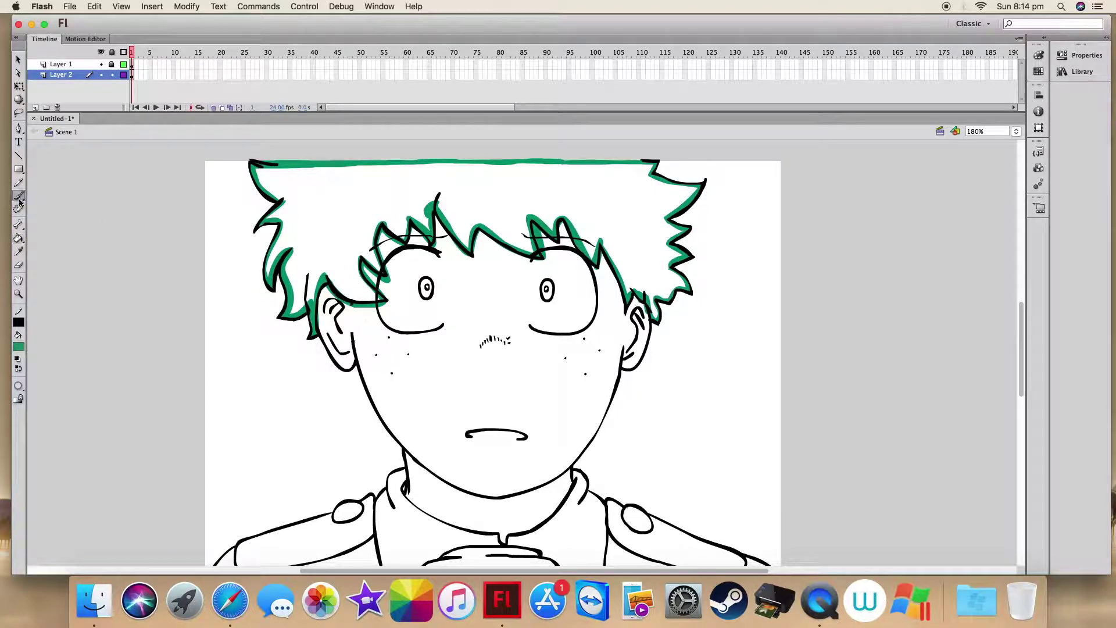
drag(528, 218, 528, 203)
click(18, 238)
click(575, 197)
- Draw a green dividing line down to the left fringe and fill the middle hair section green
click(18, 196)
drag(406, 165, 408, 227)
click(18, 238)
click(465, 192)
- Paint the upper left hair with a larger green brush and fill the remaining left section
click(19, 196)
mouse_move(327, 283)
mouse_down()
mouse_move(360, 298)
mouse_move(325, 279)
mouse_up()
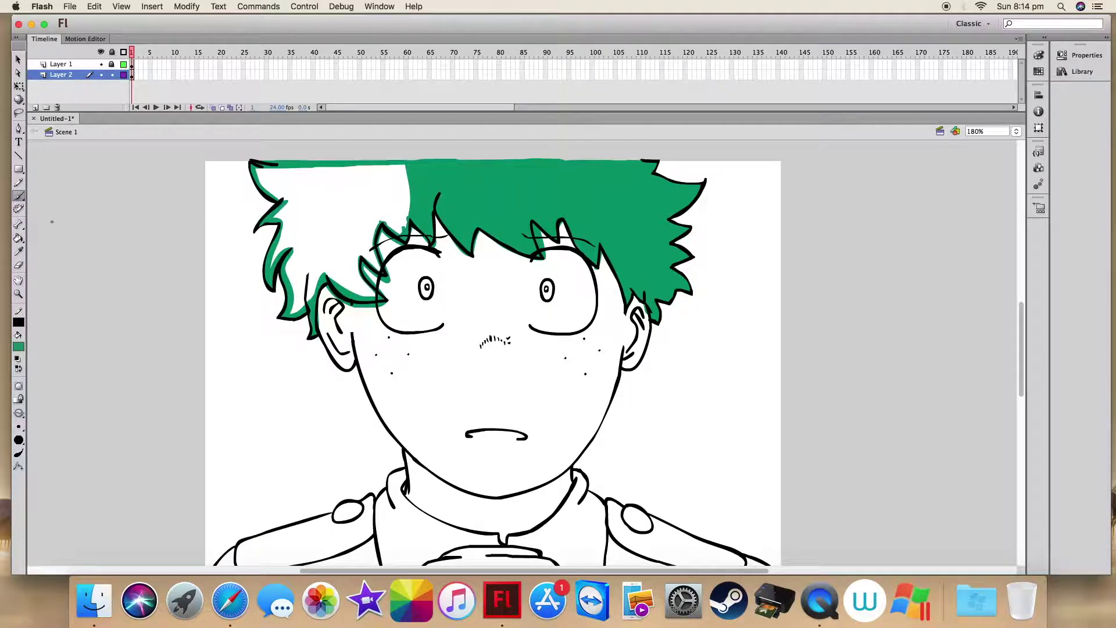
click(18, 426)
click(19, 512)
mouse_move(260, 171)
mouse_down()
mouse_move(398, 229)
mouse_move(274, 191)
mouse_move(291, 195)
mouse_move(267, 230)
mouse_up()
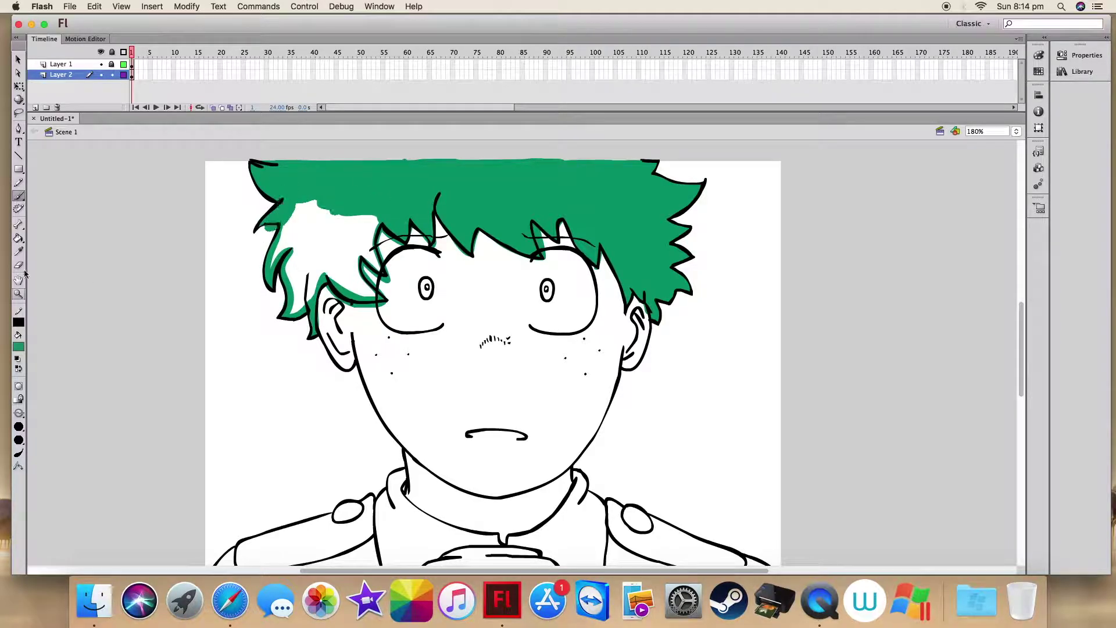
click(19, 265)
key(b)
click(18, 238)
click(348, 229)
- Lock Layer 2, unlock Layer 1, and replace the upper right hair tip with a new black spike outline
click(112, 74)
click(133, 65)
click(111, 64)
click(18, 267)
drag(644, 161, 658, 163)
drag(656, 176, 673, 181)
click(19, 197)
click(19, 346)
click(21, 375)
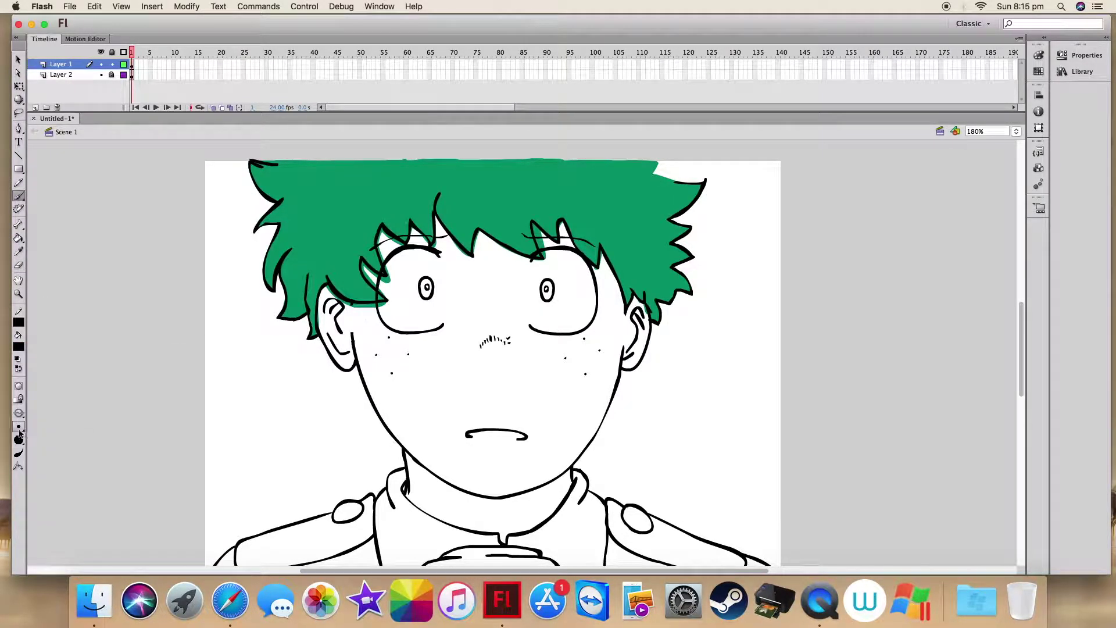
click(18, 265)
- Lock Layer 1, return to Layer 2, sample the hair green, and paint inside the new upper right spike
click(112, 64)
click(112, 74)
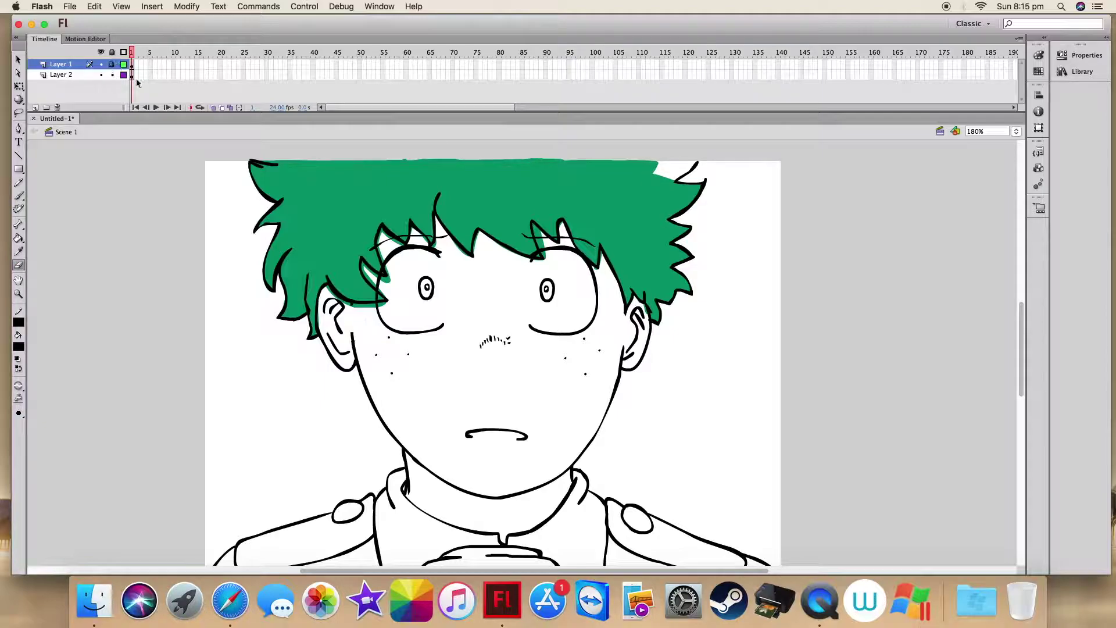
click(133, 76)
click(18, 252)
click(342, 189)
click(19, 196)
mouse_move(689, 174)
mouse_down()
mouse_move(695, 164)
mouse_move(654, 164)
mouse_move(676, 168)
mouse_up()
- Set the brush fill to black and outline jagged shadow shapes across the right half of the hair
click(19, 347)
click(10, 381)
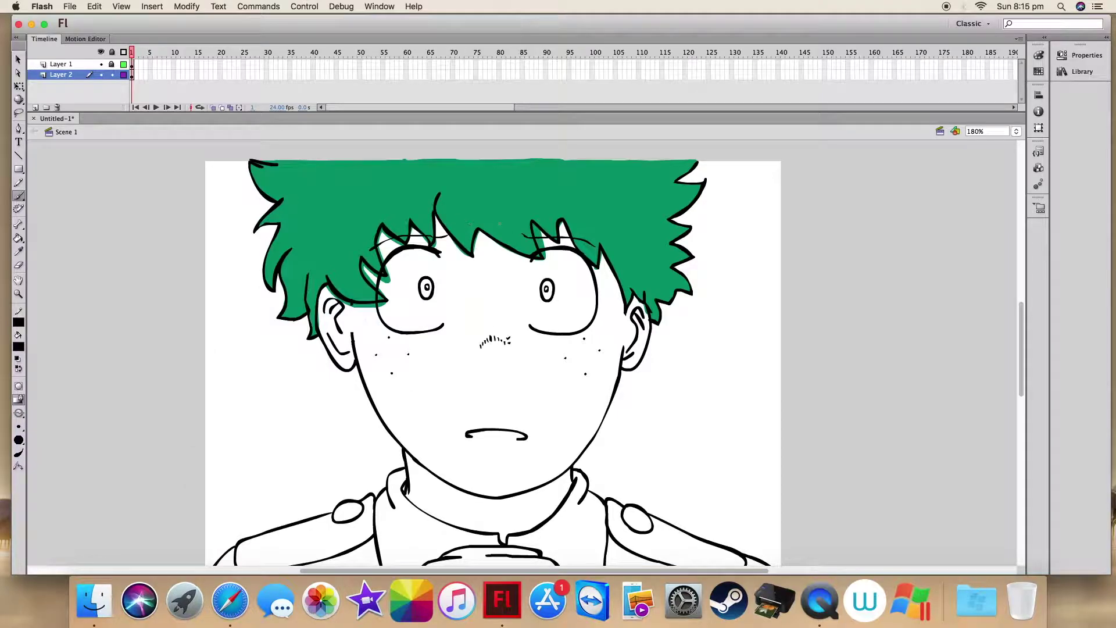
drag(503, 235, 477, 161)
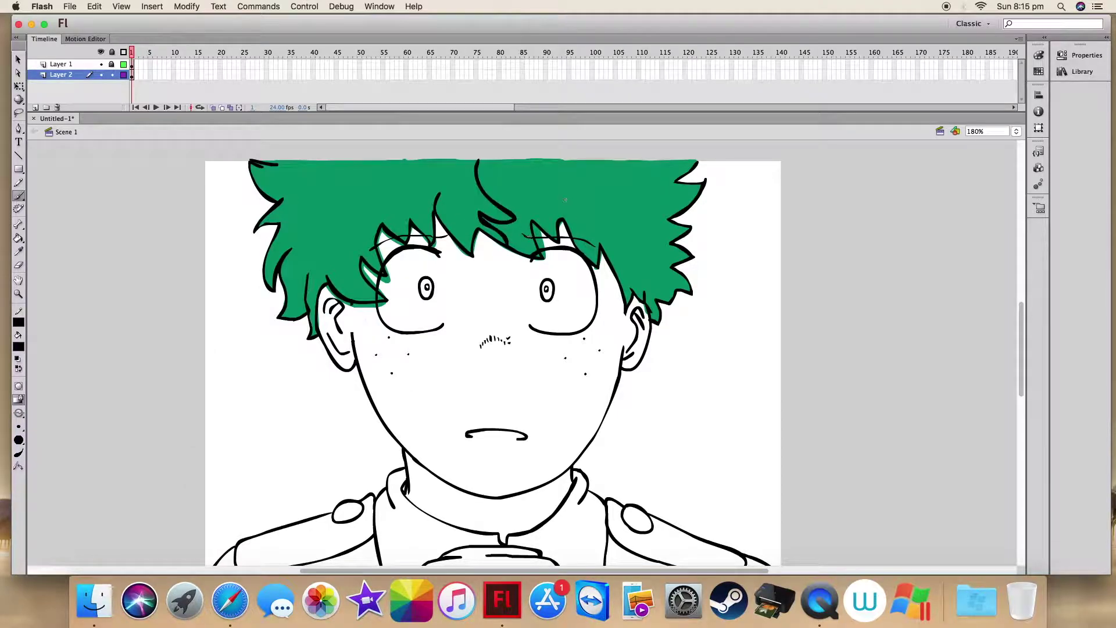
mouse_move(568, 192)
mouse_down()
mouse_move(602, 209)
mouse_move(559, 173)
mouse_up()
mouse_move(614, 231)
mouse_down()
mouse_move(620, 213)
mouse_move(613, 227)
mouse_up()
mouse_move(666, 178)
mouse_down()
mouse_move(628, 173)
mouse_move(674, 201)
mouse_up()
key(k)
click(523, 181)
click(94, 6)
click(101, 21)
- Draw a black line along the hair's top edge from the centre to the right tip, and undo the trial fill
key(b)
mouse_move(476, 162)
mouse_down()
mouse_move(700, 161)
mouse_move(529, 161)
mouse_up()
click(18, 238)
click(348, 197)
click(95, 7)
click(101, 21)
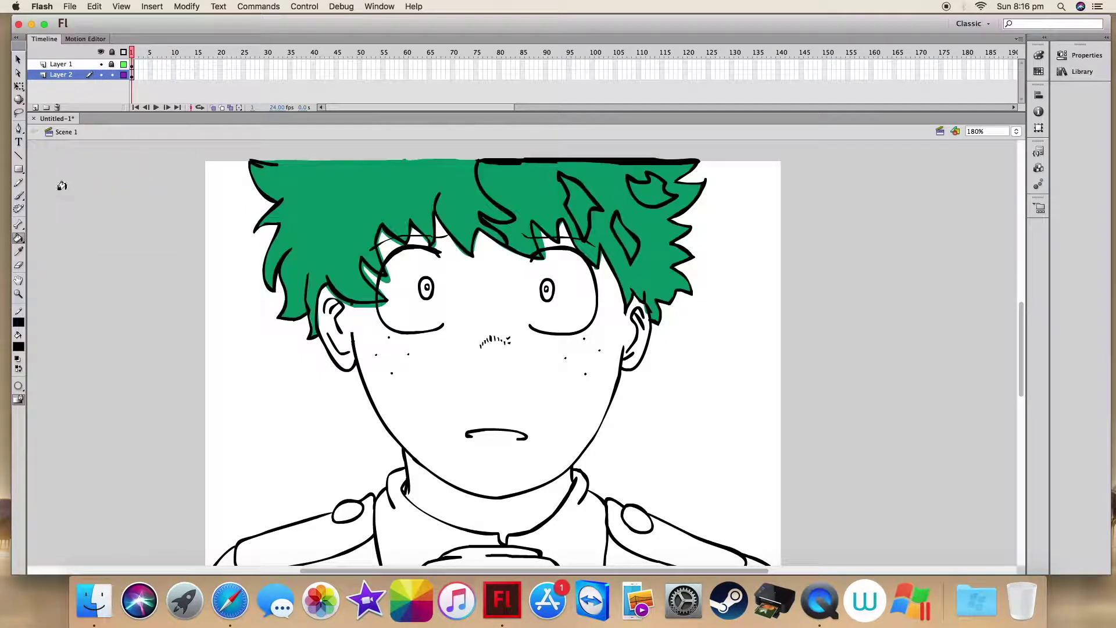
- Paint the small fringe lock between the eyes solid black with the brush
click(19, 196)
click(95, 6)
drag(494, 224, 534, 252)
click(101, 21)
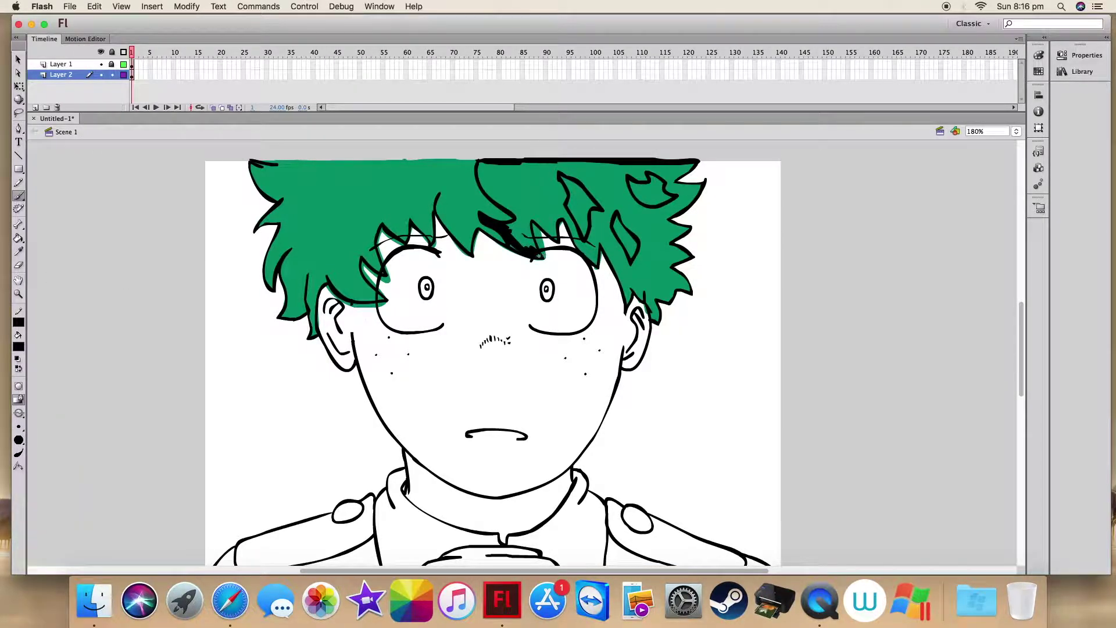
- Enclose a hair section beside the central lock with a black dividing line and fill it black
drag(555, 225, 518, 162)
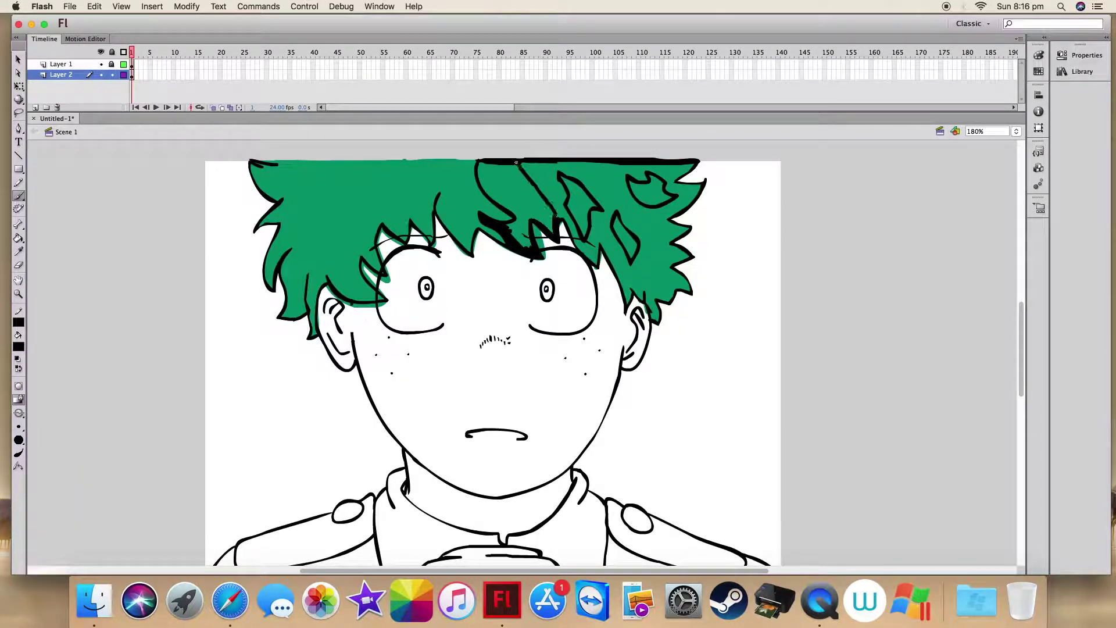
drag(508, 209, 513, 226)
click(18, 238)
click(501, 185)
- Paint the black shadow strands over the right eye and towards the right ear with a larger brush
click(18, 196)
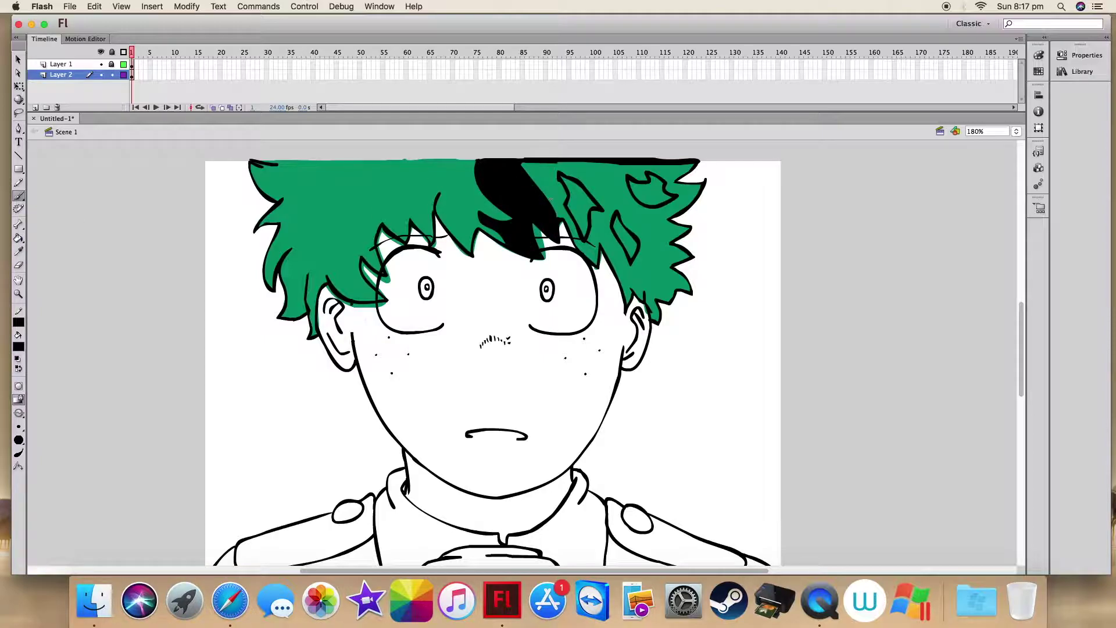
drag(546, 165, 549, 191)
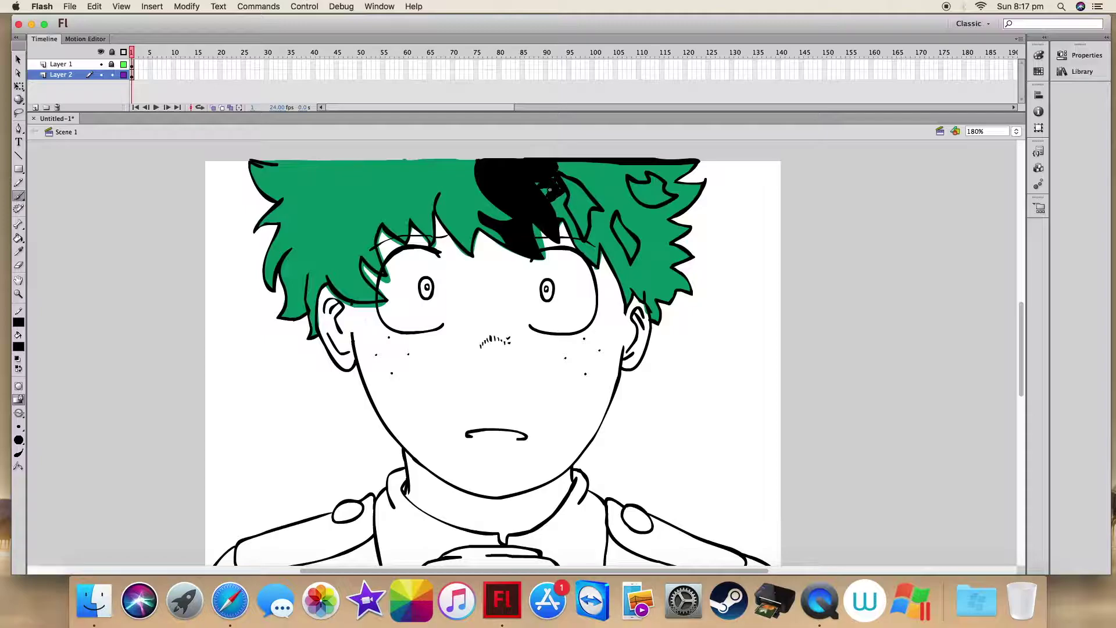
click(18, 428)
click(44, 518)
mouse_move(548, 175)
mouse_down()
mouse_move(563, 213)
mouse_move(595, 240)
mouse_move(602, 184)
mouse_move(570, 167)
mouse_move(619, 209)
mouse_move(643, 256)
mouse_move(608, 236)
mouse_move(626, 284)
mouse_move(614, 263)
mouse_up()
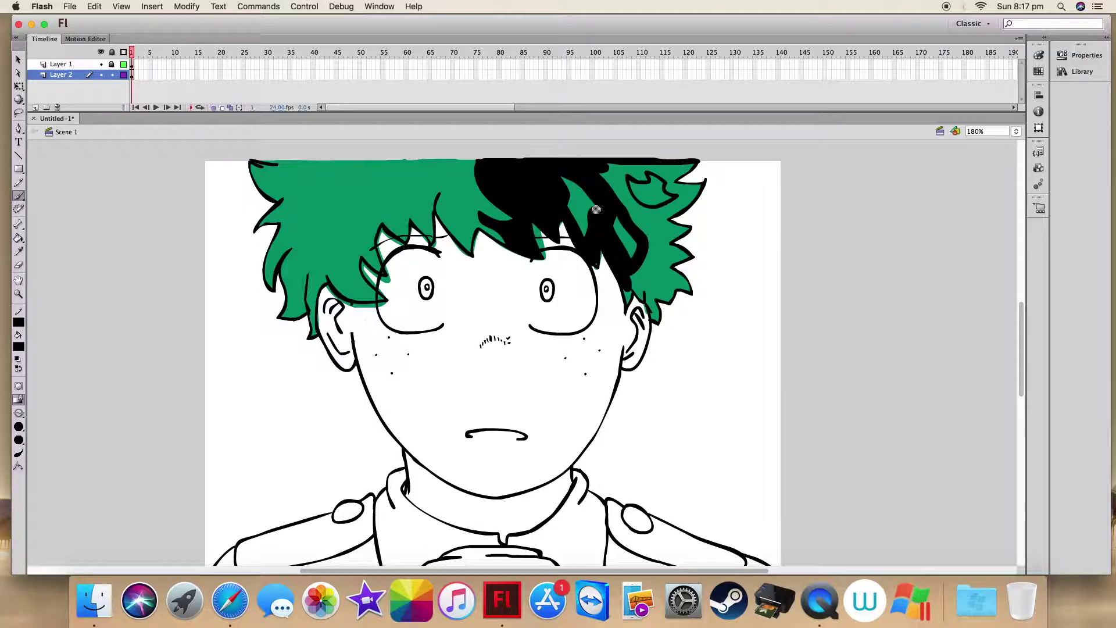
- Fill the green hair sections on the right side black, leaving three small green highlight shapes
click(22, 426)
click(35, 442)
drag(1001, 133, 957, 133)
text(280)
key(Return)
scroll(890, 261, down, 1)
scroll(889, 261, up, 5)
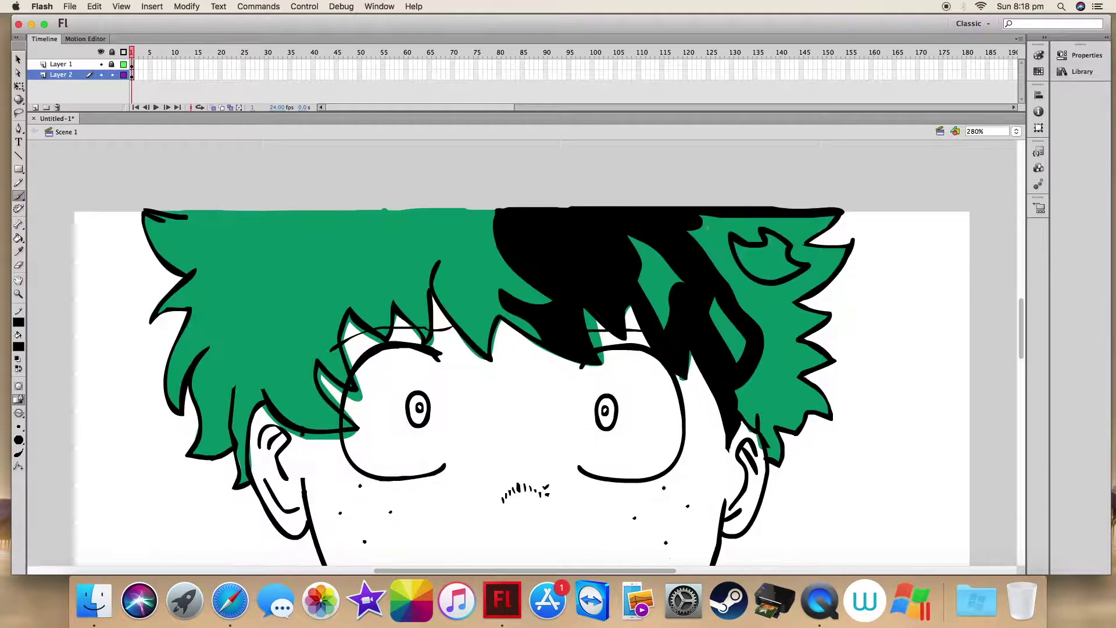
click(18, 238)
click(740, 291)
mouse_move(774, 304)
mouse_down()
mouse_move(766, 339)
mouse_move(800, 338)
mouse_up()
click(18, 195)
click(18, 238)
click(781, 378)
click(815, 273)
key(b)
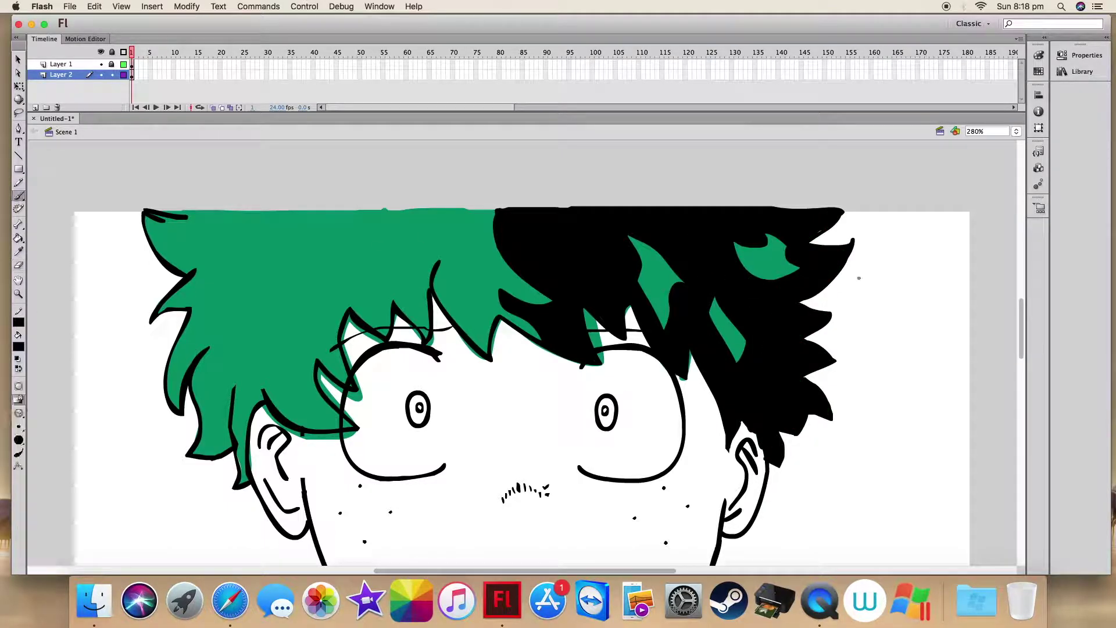
- Outline a jagged black shadow from the central parting across the left fringe to the left ear, and undo the trial fill
scroll(654, 523, down, 3)
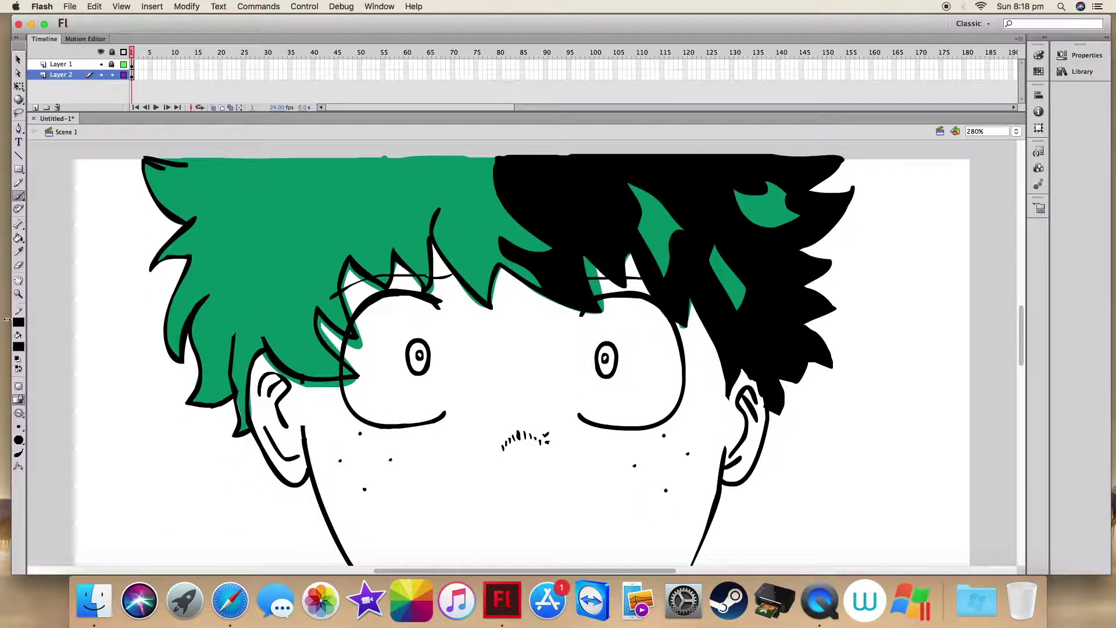
drag(639, 569, 612, 570)
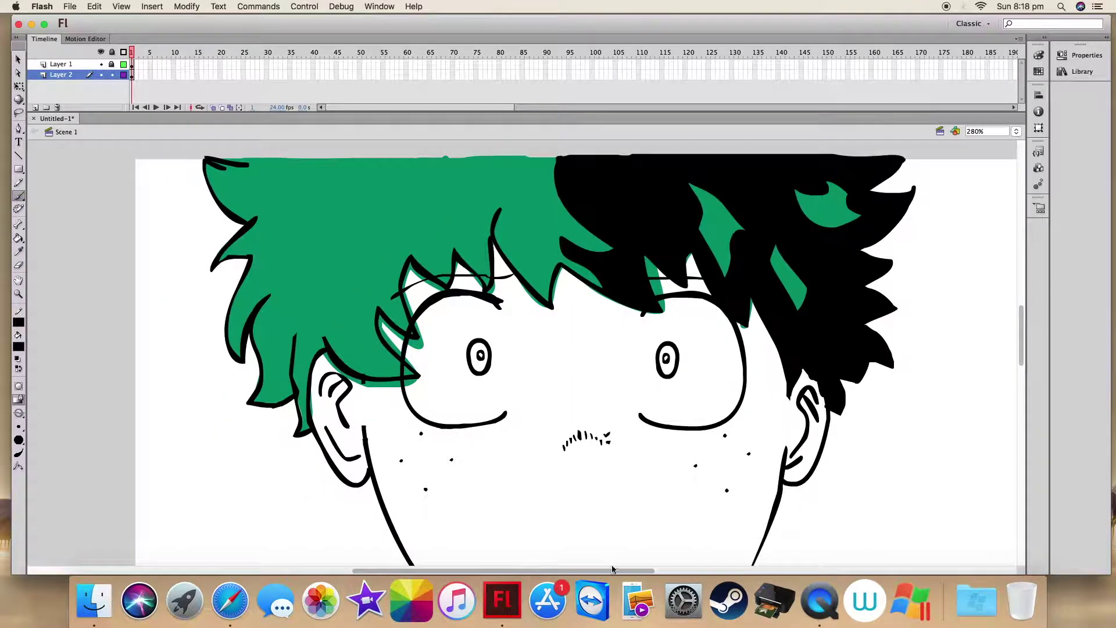
scroll(565, 419, up, 2)
mouse_move(499, 246)
mouse_down()
mouse_move(540, 195)
mouse_move(461, 240)
mouse_move(440, 295)
mouse_move(406, 262)
mouse_move(384, 276)
mouse_move(369, 253)
mouse_move(336, 302)
mouse_move(335, 335)
mouse_move(387, 399)
mouse_move(323, 359)
mouse_move(327, 375)
mouse_move(297, 390)
mouse_move(290, 419)
mouse_move(314, 379)
mouse_move(285, 414)
mouse_move(262, 425)
mouse_up()
click(18, 237)
click(273, 429)
click(93, 6)
click(102, 20)
- Paint the outlined shadow on the fringe locks above the left eye solid black with a larger brush
click(18, 196)
click(19, 428)
click(43, 478)
mouse_move(465, 243)
mouse_down()
mouse_move(502, 214)
mouse_move(536, 198)
mouse_move(487, 259)
mouse_move(521, 213)
mouse_move(475, 255)
mouse_move(498, 220)
mouse_move(487, 312)
mouse_up()
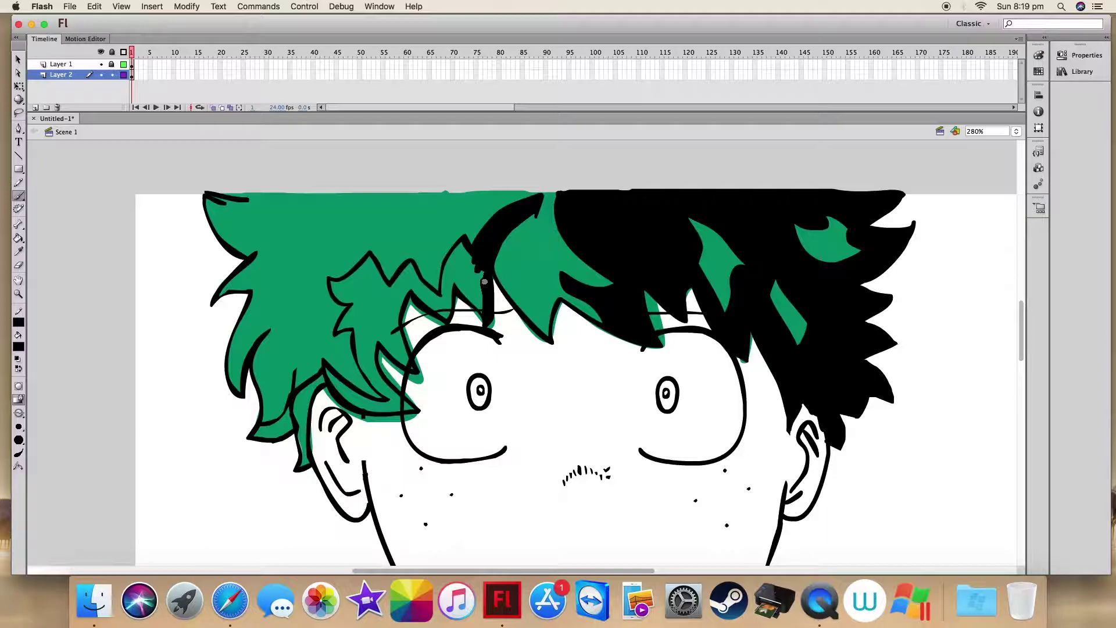
mouse_move(464, 251)
mouse_down()
mouse_move(447, 284)
mouse_move(459, 247)
mouse_move(450, 287)
mouse_move(485, 313)
mouse_move(461, 254)
mouse_up()
mouse_move(444, 303)
mouse_down()
mouse_move(397, 287)
mouse_move(449, 307)
mouse_move(408, 285)
mouse_up()
mouse_move(328, 284)
mouse_down()
mouse_move(347, 301)
mouse_move(341, 333)
mouse_move(354, 307)
mouse_move(345, 324)
mouse_move(358, 326)
mouse_move(363, 372)
mouse_move(388, 391)
mouse_move(358, 322)
mouse_move(368, 262)
mouse_up()
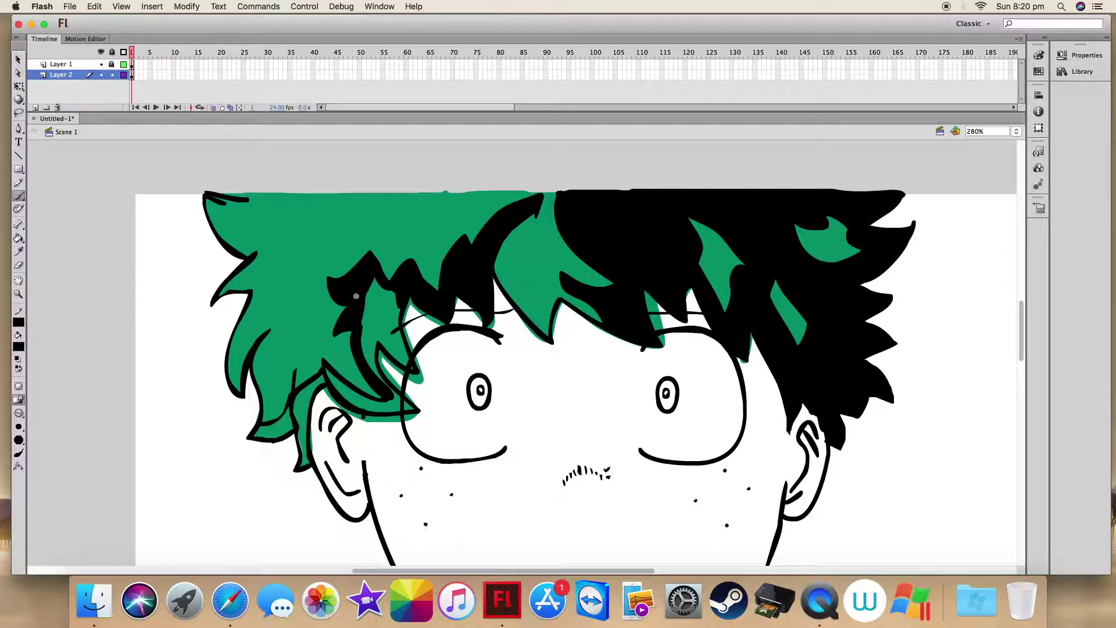
mouse_move(398, 346)
mouse_down()
mouse_move(387, 390)
mouse_move(364, 343)
mouse_move(384, 341)
mouse_move(377, 279)
mouse_up()
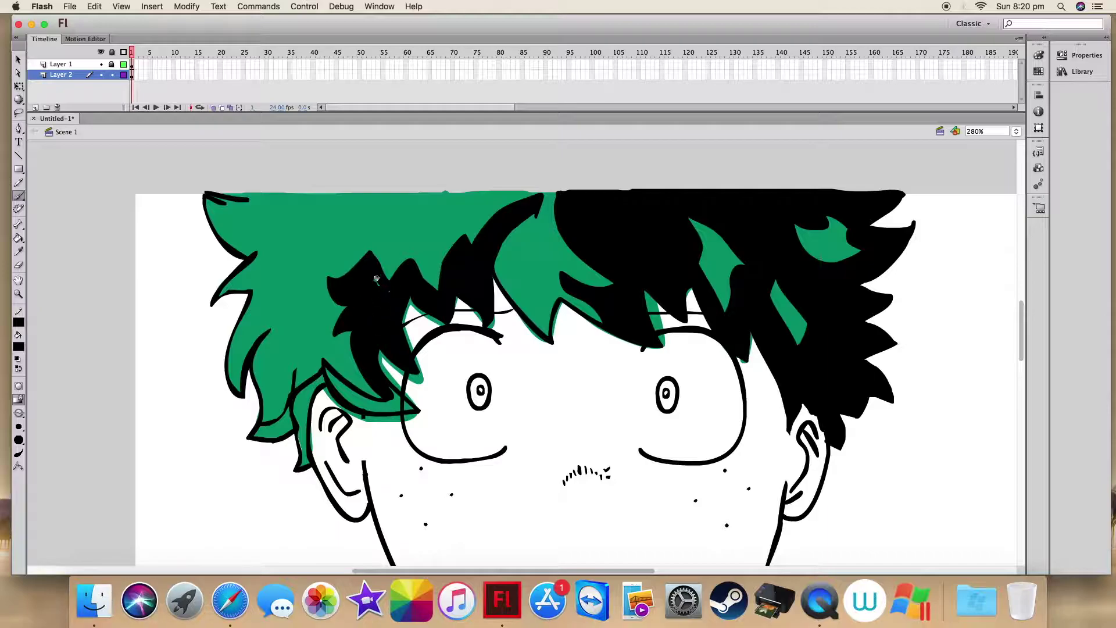
- Paint black shadows on the pointed lock beside the left eye and on the hair around the left ear
scroll(373, 317, down, 1)
mouse_move(332, 356)
mouse_down()
mouse_move(360, 378)
mouse_move(332, 366)
mouse_move(394, 377)
mouse_up()
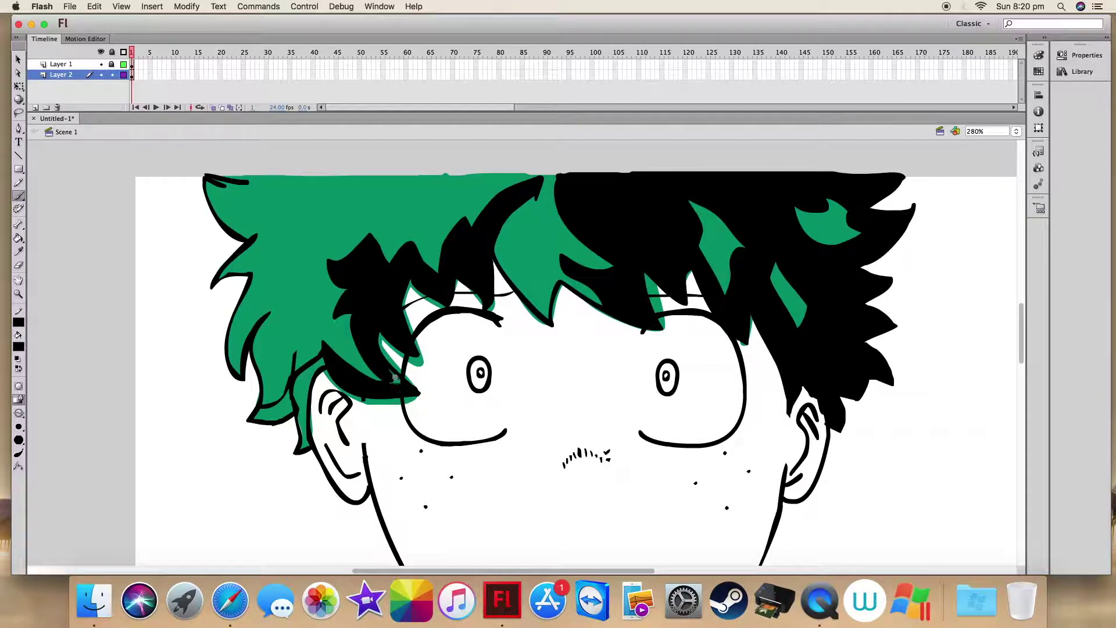
key(e)
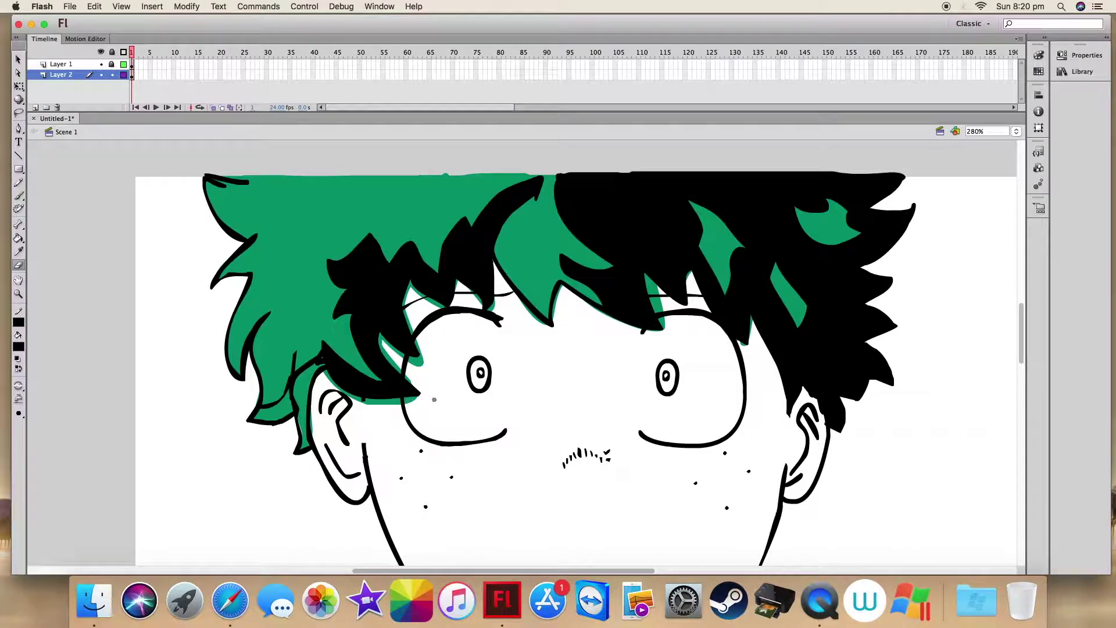
key(b)
mouse_move(314, 367)
mouse_down()
mouse_move(307, 444)
mouse_move(304, 388)
mouse_move(297, 419)
mouse_move(311, 445)
mouse_move(315, 371)
mouse_move(297, 398)
mouse_move(258, 415)
mouse_move(294, 406)
mouse_up()
- Paint a curved black shadow under the upper left hair tip, redoing the first stroke, and reduce the brush size
mouse_move(253, 237)
mouse_down()
mouse_move(311, 202)
mouse_move(255, 217)
mouse_move(208, 183)
mouse_up()
key(super+z)
mouse_move(251, 237)
mouse_down()
mouse_move(288, 209)
mouse_move(235, 215)
mouse_move(263, 218)
mouse_up()
click(18, 426)
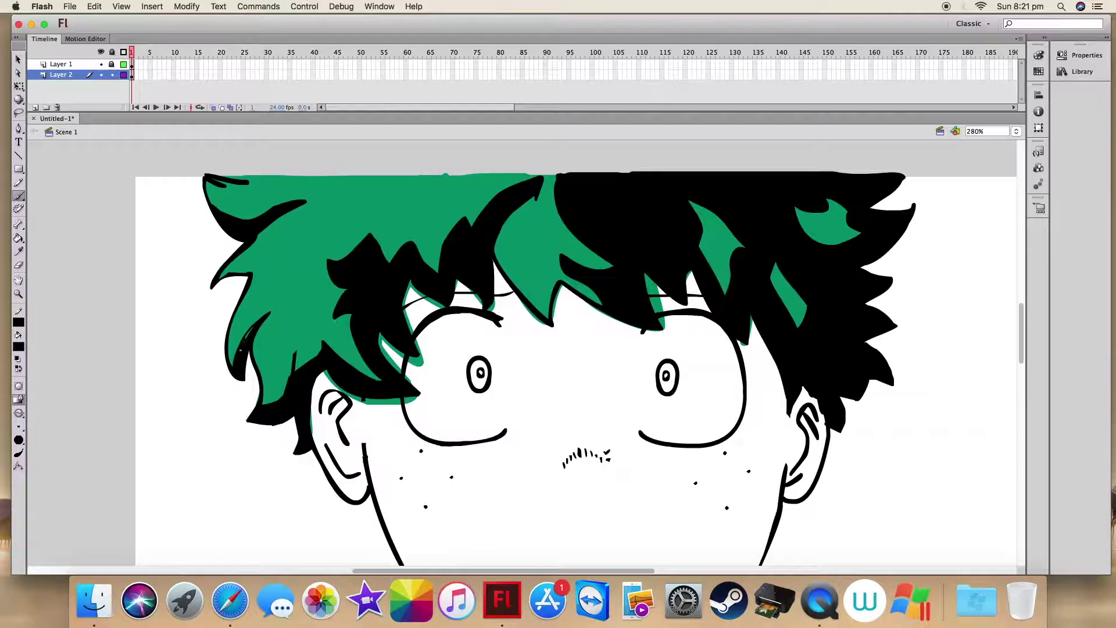
- Mix a more yellowish green and fill the green hair areas and highlights with it
click(17, 347)
click(121, 372)
click(18, 347)
click(195, 359)
click(565, 284)
click(588, 329)
click(18, 238)
click(355, 194)
click(708, 241)
click(826, 224)
click(787, 293)
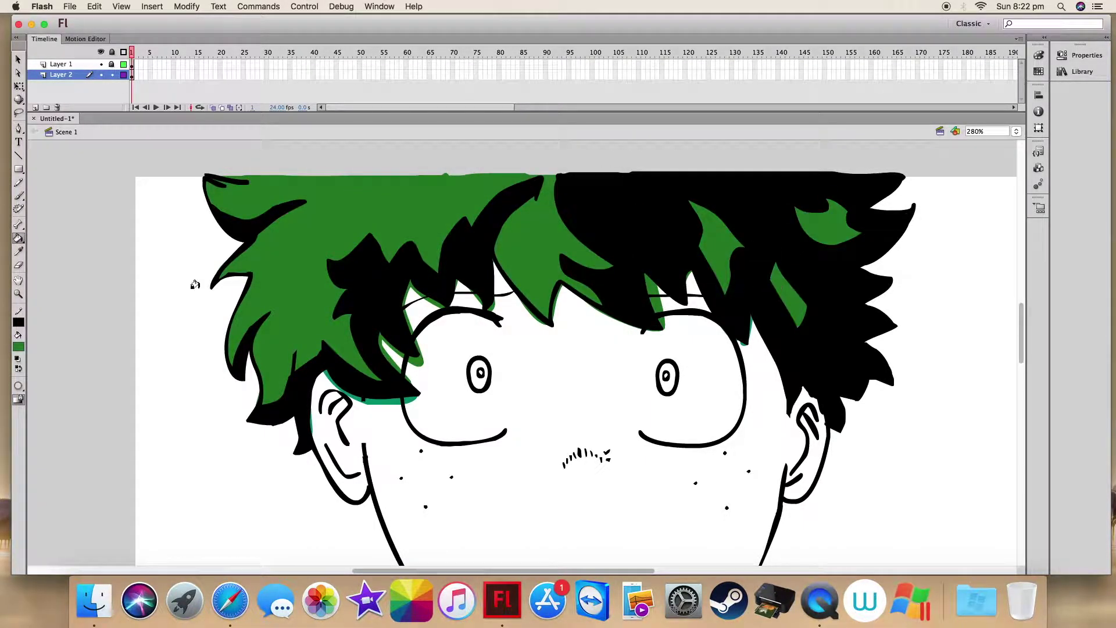
- Mix a darker green and refill the main hair area and the three highlights on the right side
click(18, 347)
click(196, 359)
drag(539, 178, 529, 173)
click(586, 329)
click(18, 347)
click(196, 359)
drag(553, 286, 561, 286)
click(588, 329)
click(388, 224)
click(715, 247)
click(825, 224)
click(787, 294)
- Paint both irises dark green with a small brush, leaving the tiny pupil highlights white
scroll(699, 336, down, 3)
click(19, 196)
click(18, 427)
click(44, 453)
drag(668, 315, 668, 337)
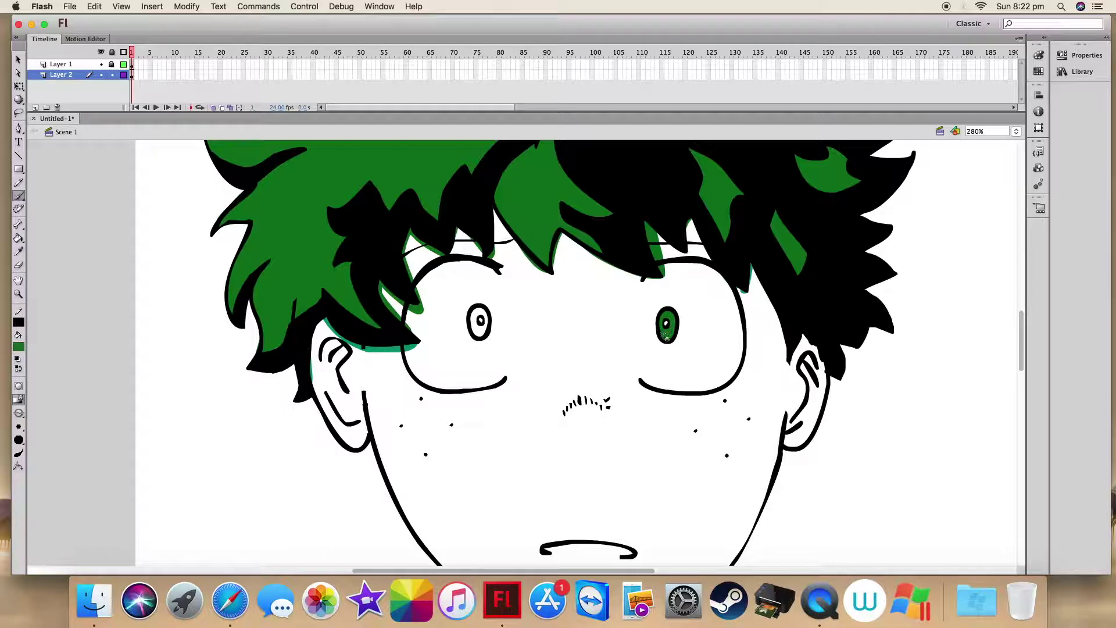
drag(481, 318, 477, 319)
- Mix a light peach skin tone as the fill colour
scroll(680, 551, right, 3)
click(18, 346)
click(190, 357)
click(571, 332)
click(19, 346)
click(182, 446)
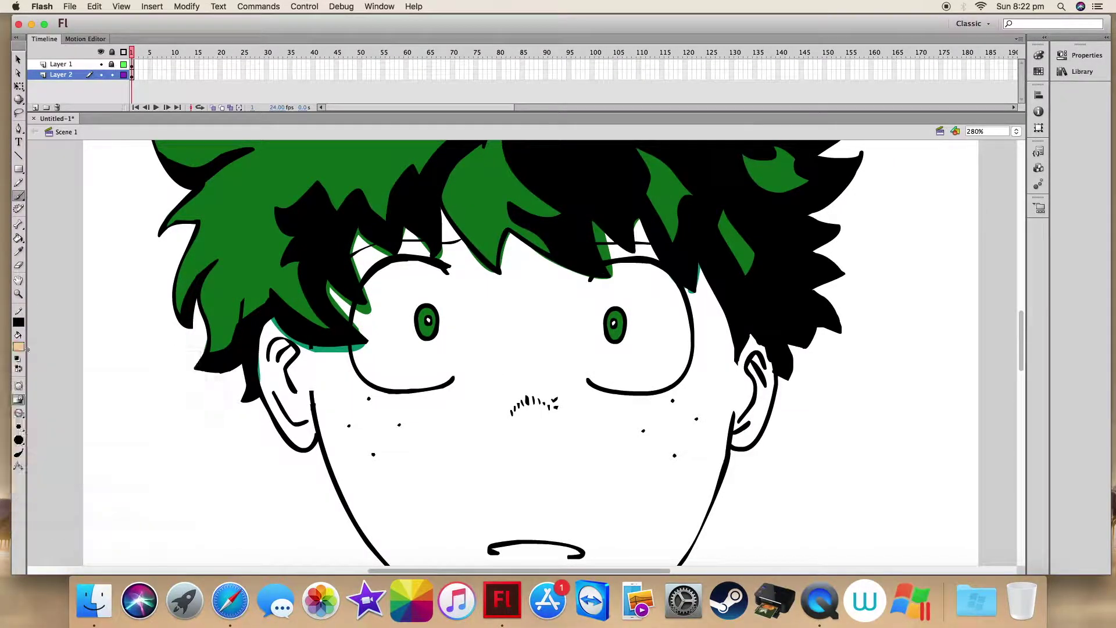
click(19, 347)
click(190, 357)
click(572, 196)
click(586, 327)
- Paint the right ear peach, and paint a peach band along the inside of the right jawline with a larger brush
click(19, 426)
click(41, 468)
mouse_move(745, 358)
mouse_down()
mouse_move(755, 348)
mouse_move(768, 389)
mouse_move(749, 367)
mouse_move(758, 355)
mouse_move(759, 372)
mouse_up()
scroll(760, 378, down, 3)
click(19, 427)
click(46, 515)
mouse_move(733, 337)
mouse_down()
mouse_move(736, 351)
mouse_move(767, 295)
mouse_move(730, 343)
mouse_move(698, 442)
mouse_move(625, 526)
mouse_up()
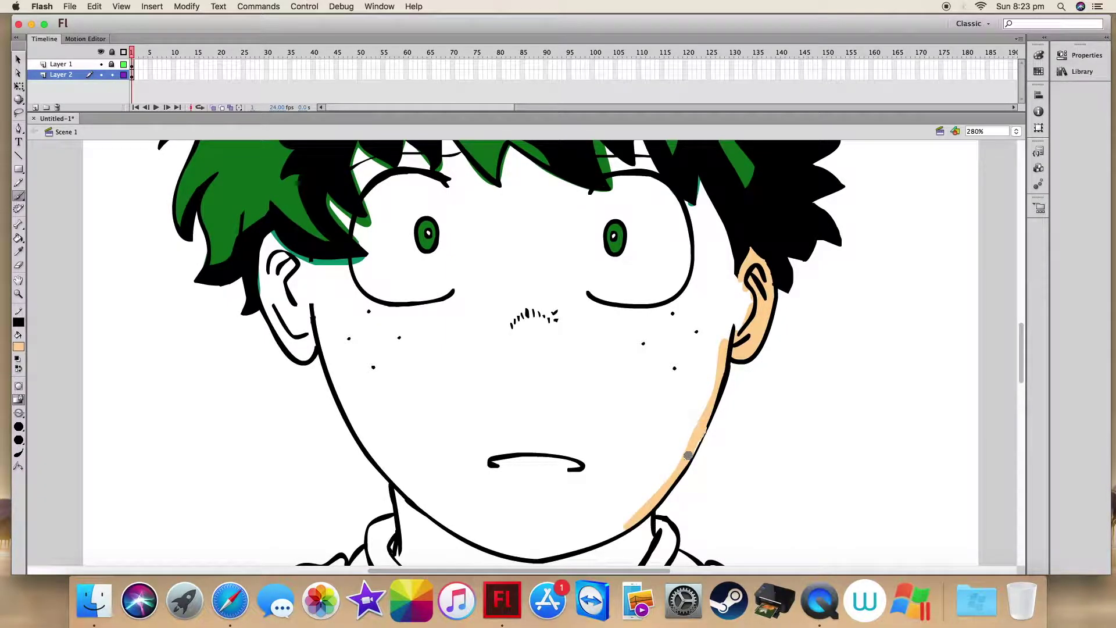
- Paint peach along the inside of the left jawline, across the neck and over the left ear
scroll(319, 254, down, 2)
mouse_move(318, 255)
mouse_down()
mouse_move(334, 333)
mouse_move(373, 402)
mouse_move(436, 454)
mouse_move(396, 496)
mouse_move(428, 523)
mouse_up()
scroll(420, 471, down, 2)
mouse_move(420, 471)
mouse_down()
mouse_move(433, 495)
mouse_move(468, 514)
mouse_move(586, 522)
mouse_move(645, 462)
mouse_move(648, 432)
mouse_up()
scroll(294, 216, up, 2)
mouse_move(271, 200)
mouse_down()
mouse_move(261, 236)
mouse_move(300, 322)
mouse_move(292, 219)
mouse_move(356, 229)
mouse_move(335, 229)
mouse_move(328, 247)
mouse_move(368, 278)
mouse_move(328, 247)
mouse_move(352, 275)
mouse_up()
- Paint peach along the lower edge of the fringe, from the left eye across the forehead to the right temple
scroll(317, 228, up, 3)
drag(352, 218, 365, 262)
mouse_move(359, 200)
mouse_down()
mouse_move(398, 223)
mouse_move(404, 195)
mouse_move(430, 226)
mouse_move(415, 205)
mouse_move(403, 219)
mouse_move(436, 224)
mouse_move(444, 181)
mouse_move(496, 238)
mouse_up()
mouse_move(592, 187)
mouse_down()
mouse_move(609, 216)
mouse_move(623, 213)
mouse_move(606, 203)
mouse_move(613, 240)
mouse_move(604, 213)
mouse_move(629, 225)
mouse_up()
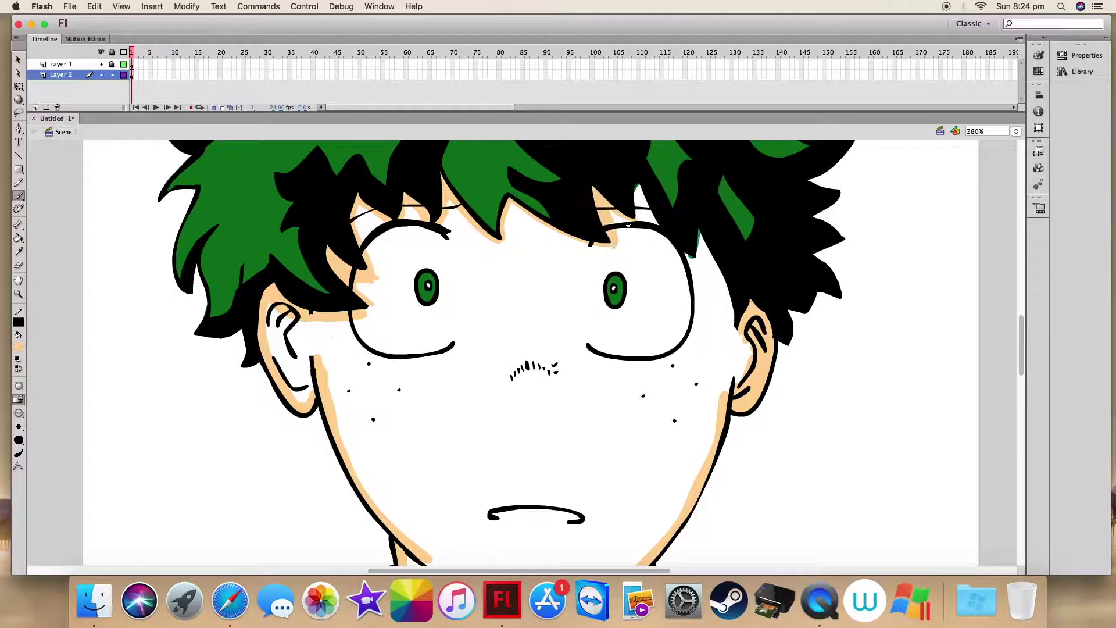
mouse_move(638, 186)
mouse_down()
mouse_move(659, 229)
mouse_move(696, 258)
mouse_move(644, 198)
mouse_move(697, 258)
mouse_move(698, 230)
mouse_move(737, 333)
mouse_move(703, 239)
mouse_up()
- Draw a peach dividing line across the chin and fill the enclosed chin area with peach
click(18, 238)
scroll(524, 349, up, 1)
scroll(523, 349, down, 5)
click(18, 196)
click(18, 427)
click(29, 468)
drag(406, 466, 650, 480)
click(18, 238)
click(523, 506)
- Draw peach dividing lines across the face below the freckles and at eye level, and fill the lower face and forehead peach
click(18, 196)
drag(340, 361, 709, 382)
click(18, 237)
click(373, 396)
click(18, 196)
drag(343, 251, 739, 263)
key(k)
click(715, 244)
- Close the gap beside the right ear with peach and fill the remaining white band across the cheeks and nose
scroll(721, 256, up, 1)
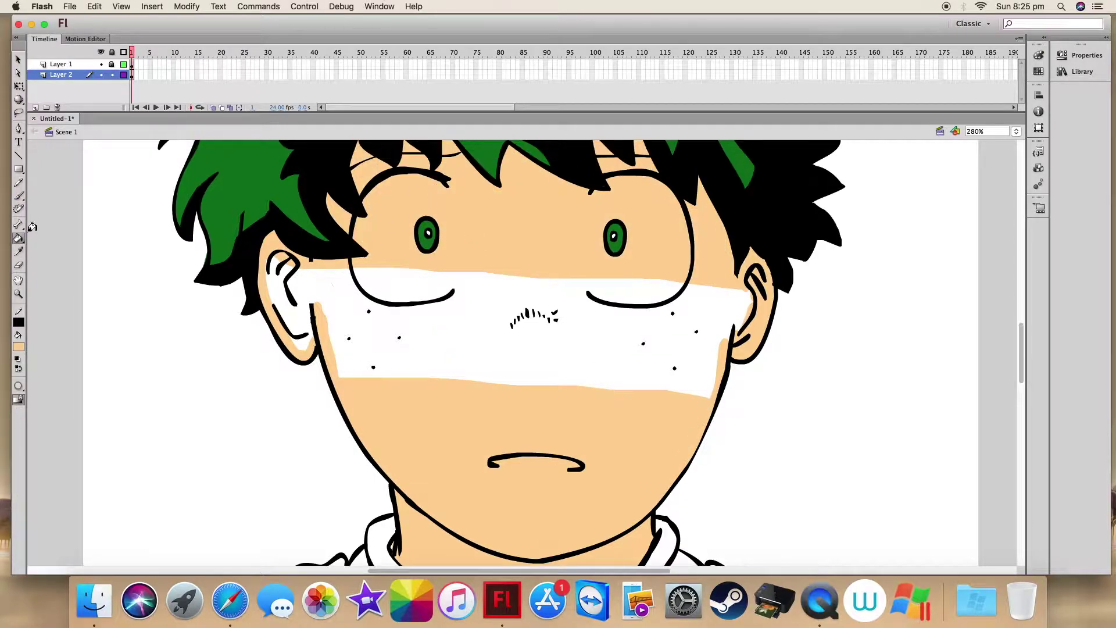
key(b)
drag(735, 330, 748, 294)
click(18, 238)
click(511, 354)
- Trace the left eye's inside edge and the right eye's open inner side in white, and fill the left eye white
click(18, 346)
click(25, 423)
click(18, 196)
drag(594, 206, 585, 280)
mouse_move(441, 186)
mouse_down()
mouse_move(454, 273)
mouse_move(417, 300)
mouse_move(372, 292)
mouse_up()
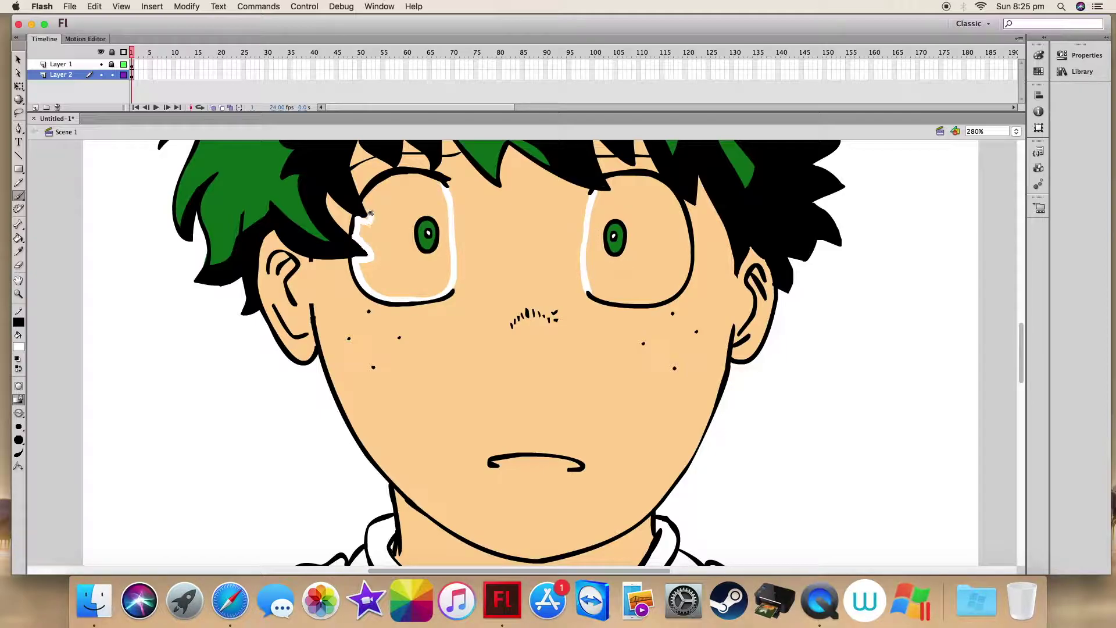
drag(367, 199, 445, 185)
key(k)
click(394, 260)
- Trace the rest of the right eye in white, fill it white, and touch up the left eye's inner edge
key(b)
mouse_move(610, 179)
mouse_down()
mouse_move(651, 179)
mouse_move(682, 211)
mouse_move(688, 270)
mouse_move(667, 297)
mouse_move(603, 299)
mouse_up()
key(k)
click(621, 256)
key(b)
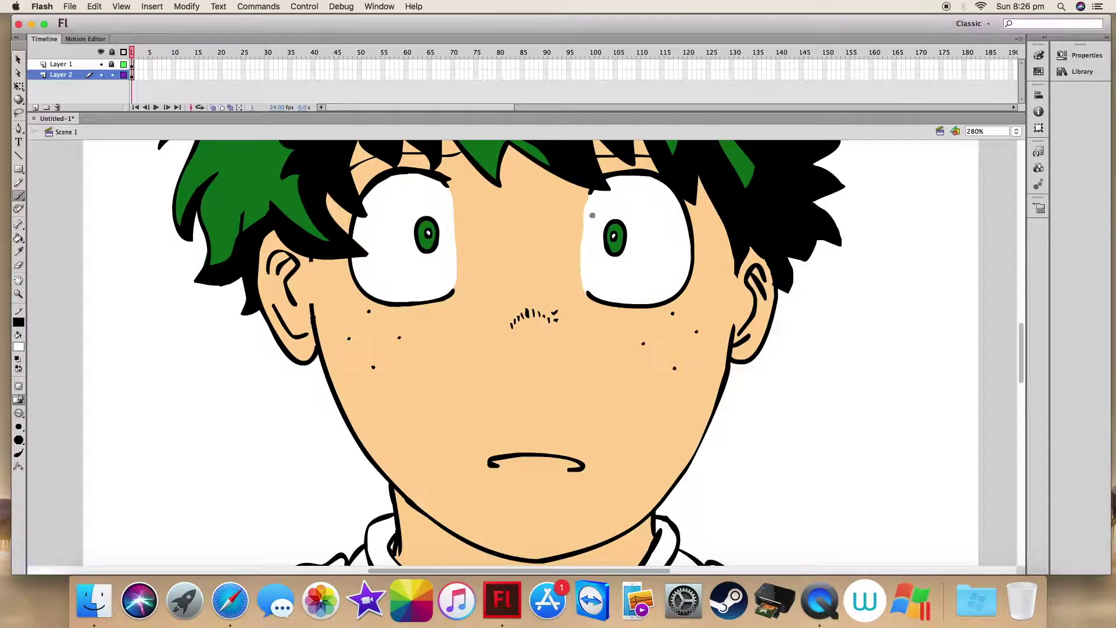
drag(454, 201, 456, 270)
- Sample the skin colour, mix a slightly pinker peach from it, and recolour the skin
click(19, 251)
click(505, 361)
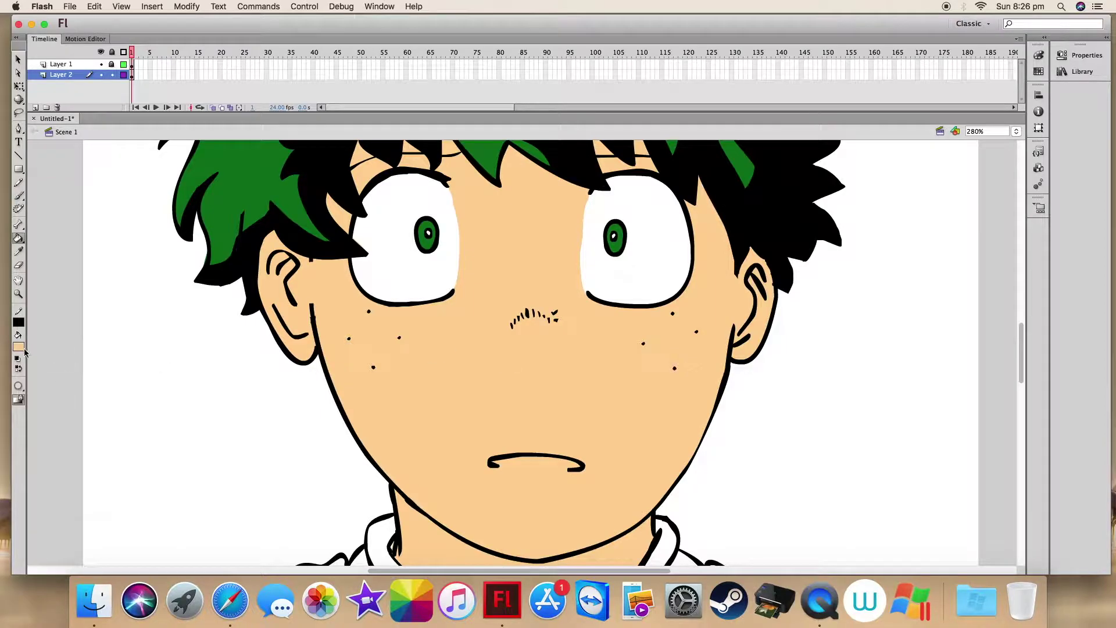
click(18, 347)
click(182, 360)
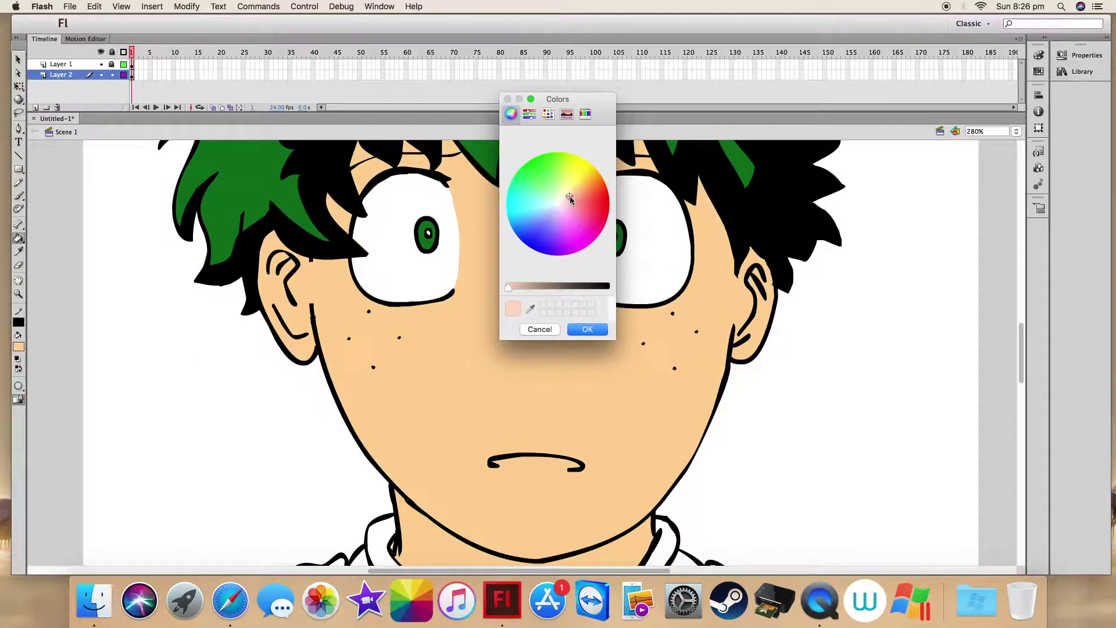
click(587, 329)
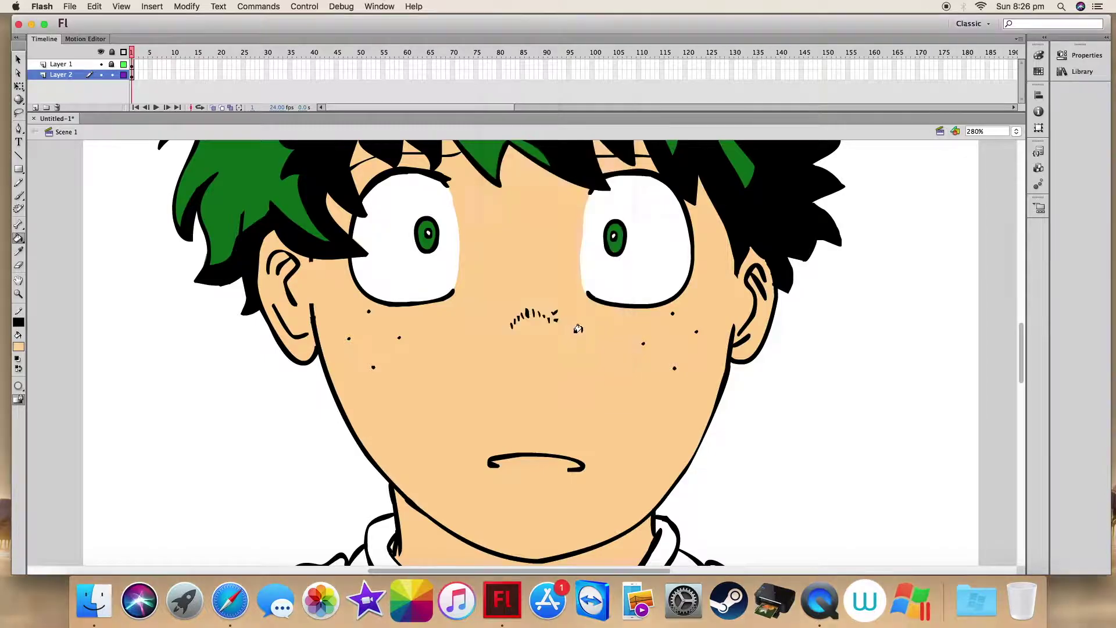
- Mix a slightly darker skin shade and brush shadows onto the forehead beneath the fringe locks
click(18, 347)
click(182, 360)
drag(524, 288, 515, 289)
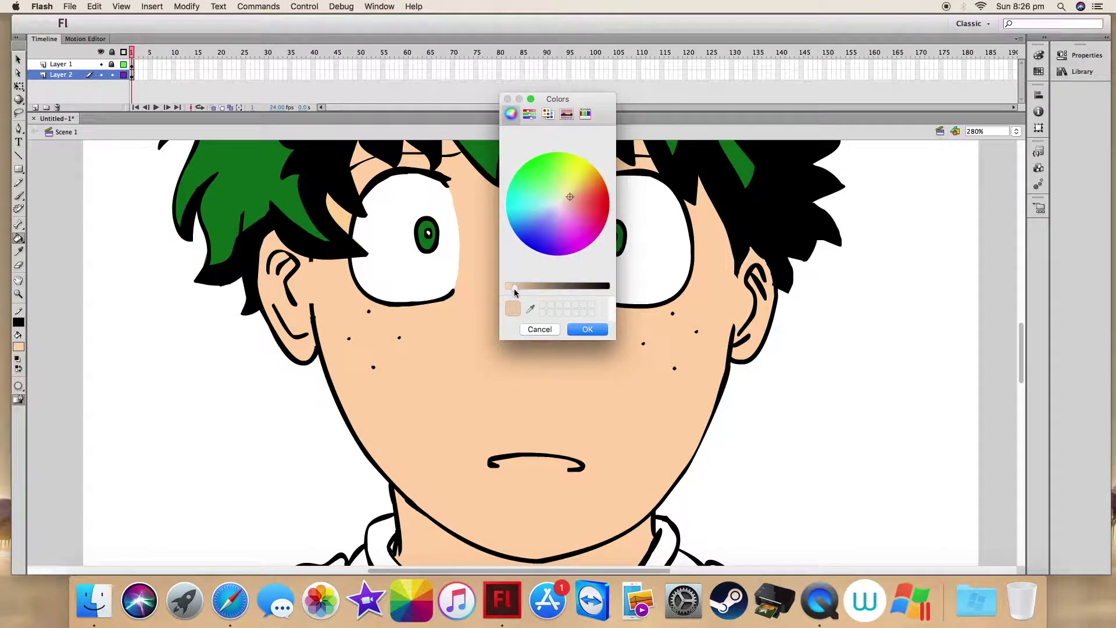
click(587, 329)
key(b)
scroll(534, 234, up, 3)
mouse_move(452, 212)
mouse_down()
mouse_move(471, 226)
mouse_move(444, 186)
mouse_move(466, 222)
mouse_move(517, 202)
mouse_move(578, 275)
mouse_move(571, 238)
mouse_move(546, 225)
mouse_move(568, 253)
mouse_up()
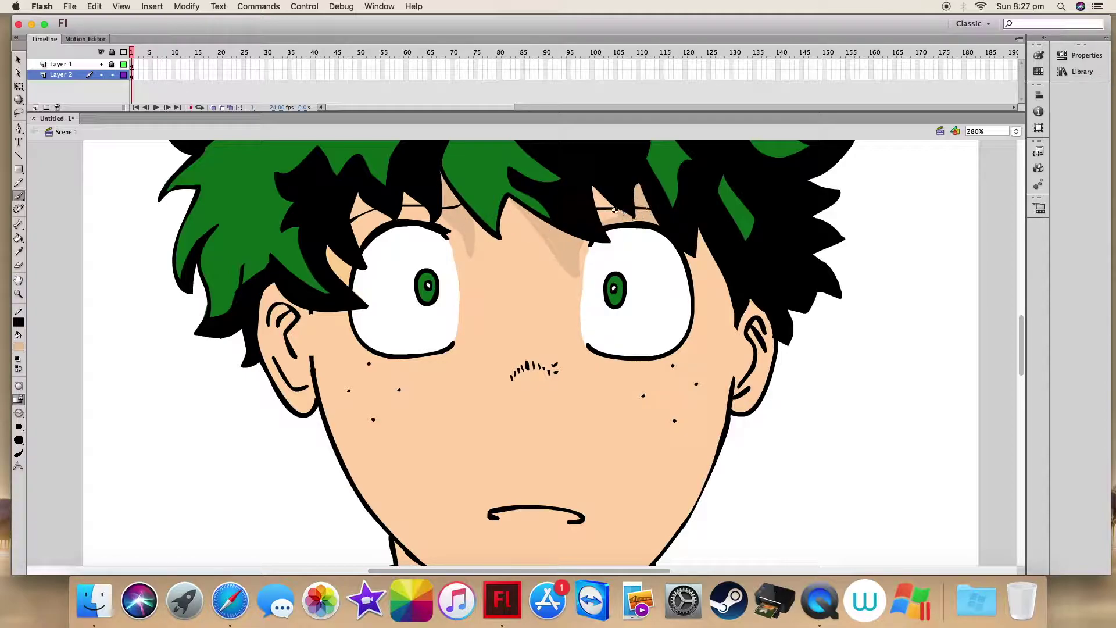
- Mix a darker skin shadow colour and refill the forehead shadows beneath the fringe with it
click(21, 349)
click(203, 357)
click(518, 293)
click(588, 329)
click(18, 238)
click(465, 236)
click(552, 241)
click(617, 217)
- Brush darker skin outlines for a shadow from beneath the right eye down the cheek, along the jaw, ear and outer eye edge
key(b)
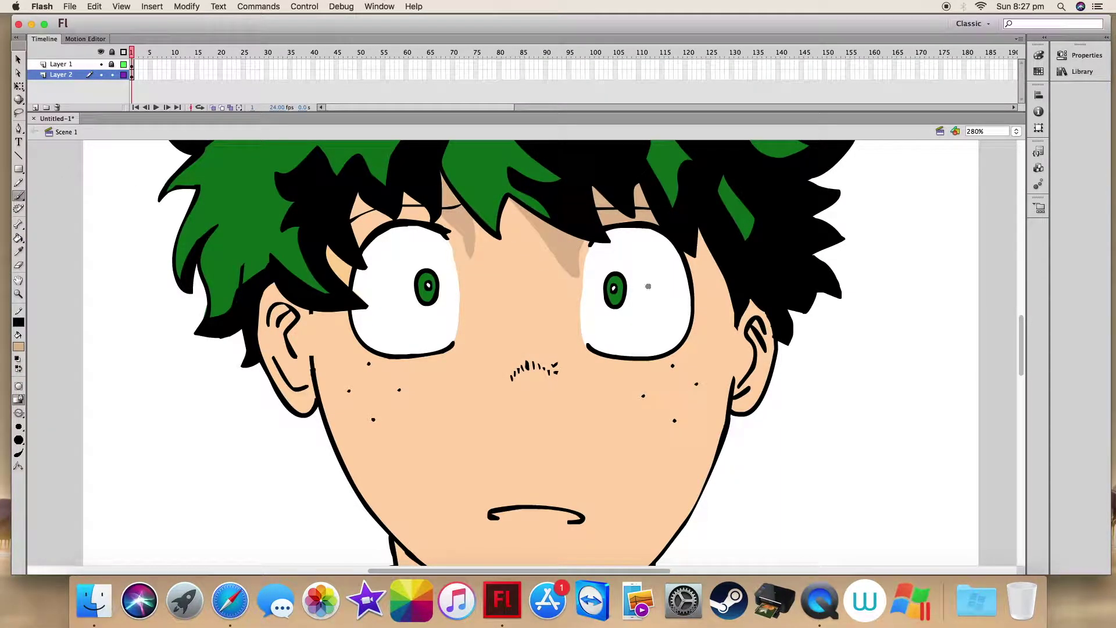
mouse_move(629, 359)
mouse_down()
mouse_move(674, 389)
mouse_move(639, 546)
mouse_up()
scroll(640, 546, down, 3)
drag(637, 480, 575, 532)
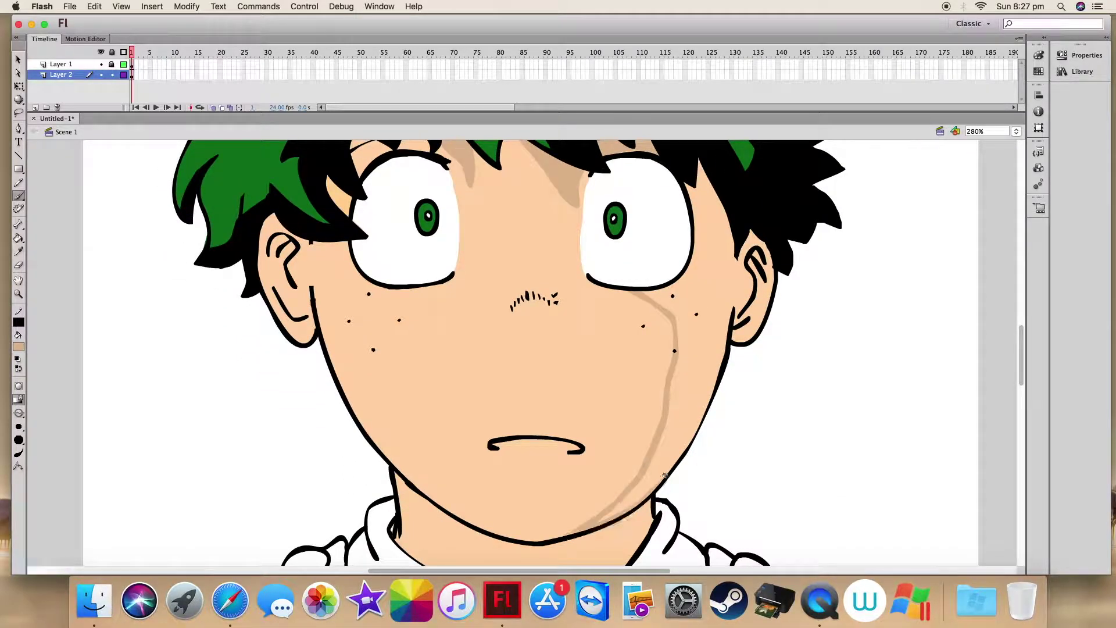
key(e)
key(b)
mouse_move(732, 308)
mouse_down()
mouse_move(706, 404)
mouse_move(656, 483)
mouse_up()
mouse_move(750, 233)
mouse_down()
mouse_move(774, 279)
mouse_move(761, 323)
mouse_move(735, 341)
mouse_up()
mouse_move(686, 185)
mouse_down()
mouse_move(700, 168)
mouse_move(733, 242)
mouse_move(694, 218)
mouse_move(690, 270)
mouse_move(642, 289)
mouse_up()
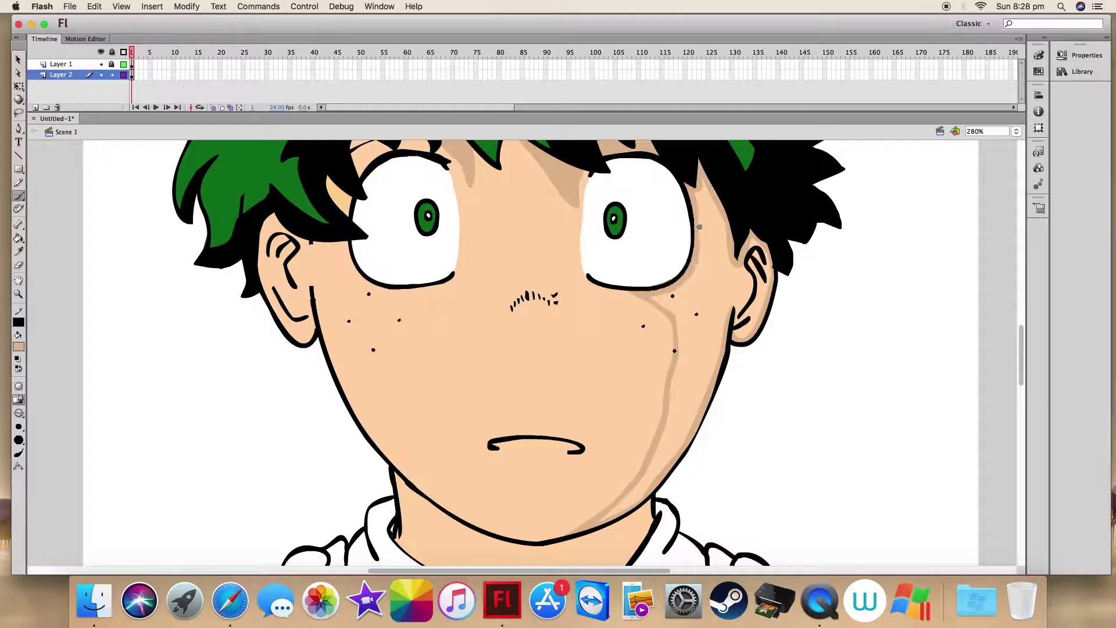
- Fill the outlined shadow on the right side of the face with the darker skin shade
click(19, 346)
click(657, 284)
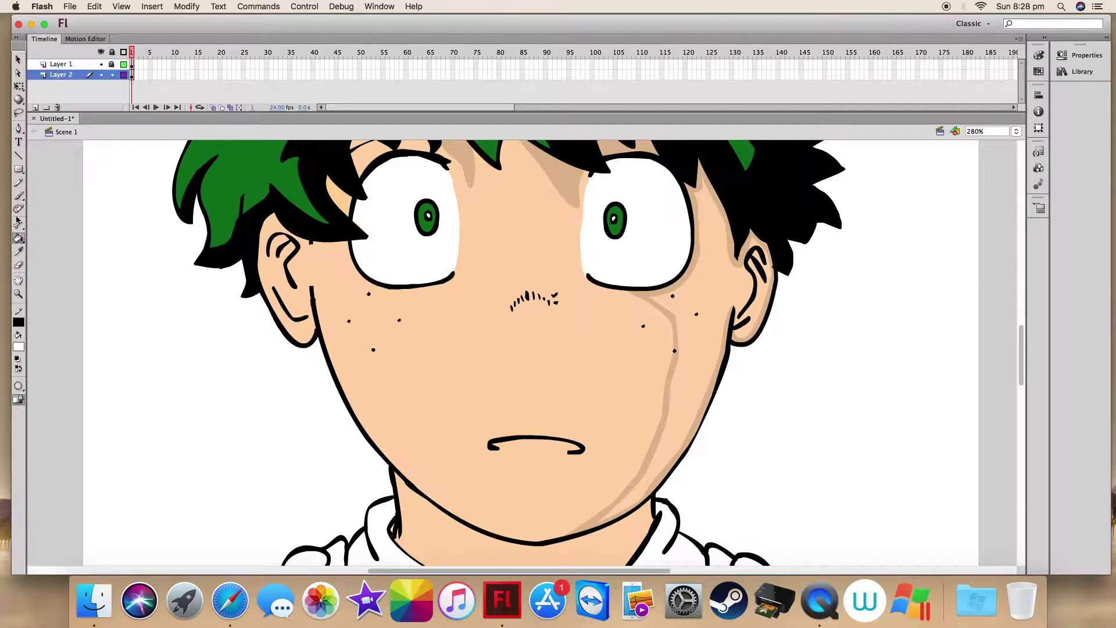
click(18, 238)
scroll(694, 293, down, 1)
click(694, 292)
scroll(693, 292, down, 5)
- Outline a shadow across the neck beneath the chin and fill it with the darker skin shade
key(b)
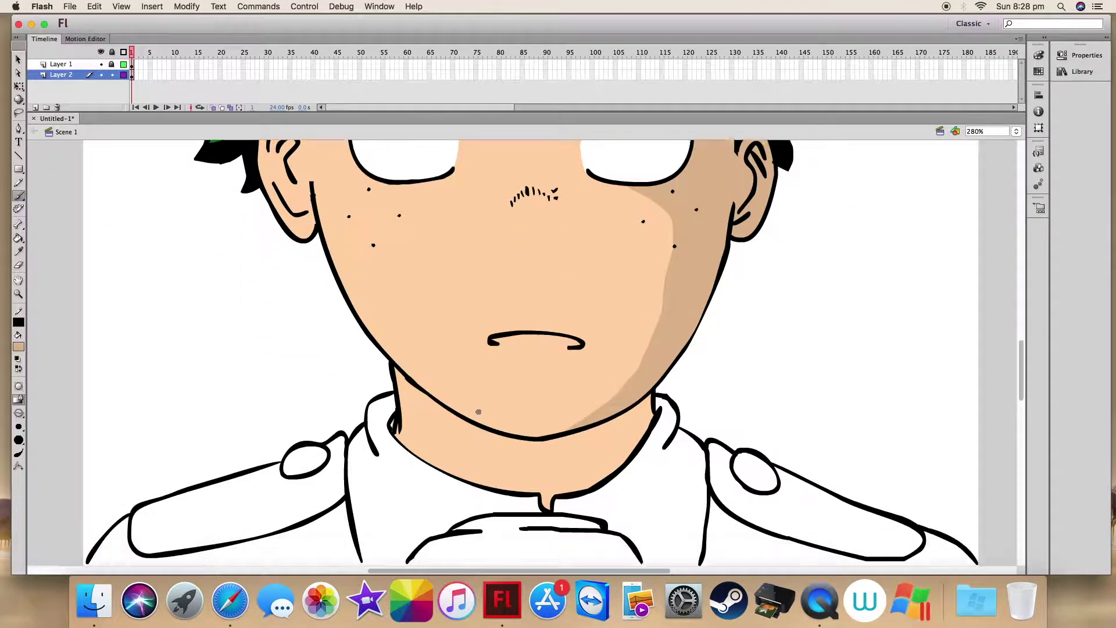
click(405, 361)
click(93, 6)
click(110, 20)
mouse_move(397, 355)
mouse_down()
mouse_move(465, 415)
mouse_move(615, 401)
mouse_move(647, 389)
mouse_move(650, 361)
mouse_move(541, 402)
mouse_move(399, 344)
mouse_move(509, 401)
mouse_up()
key(super+z)
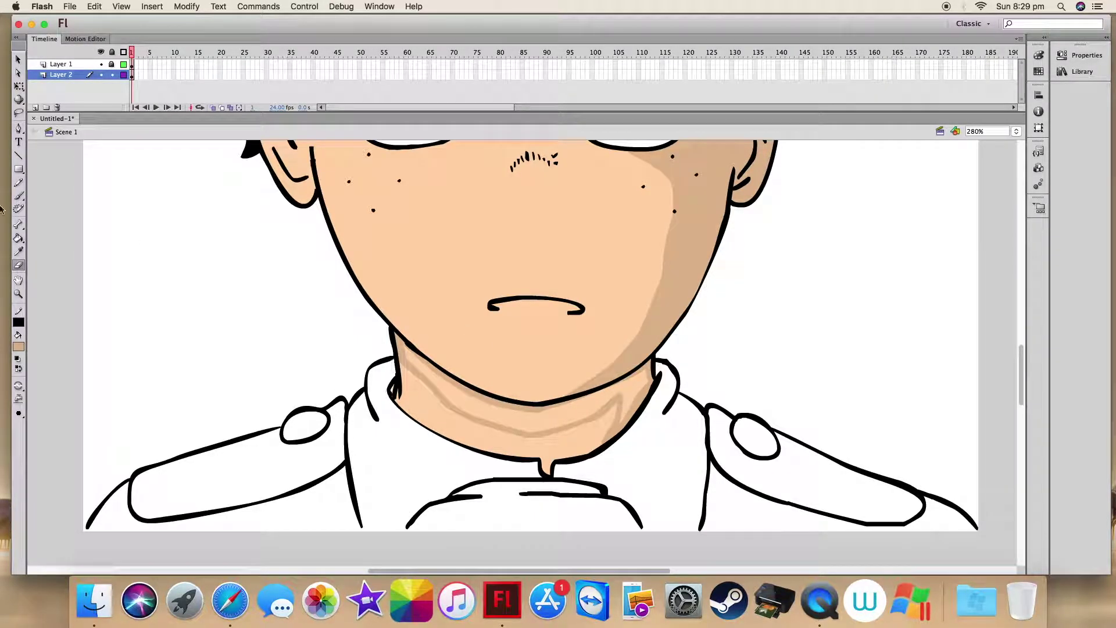
click(19, 239)
click(531, 424)
- Switch to black with a smaller brush and draw short hatching on the neck's left side on Layer 1
click(19, 197)
click(19, 426)
click(42, 454)
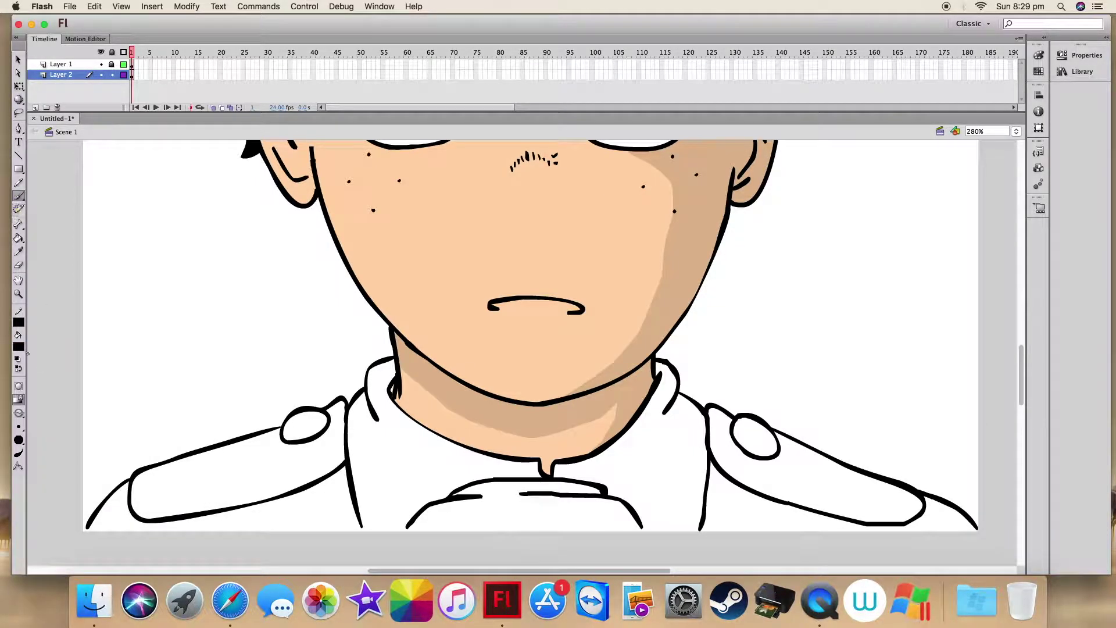
click(58, 64)
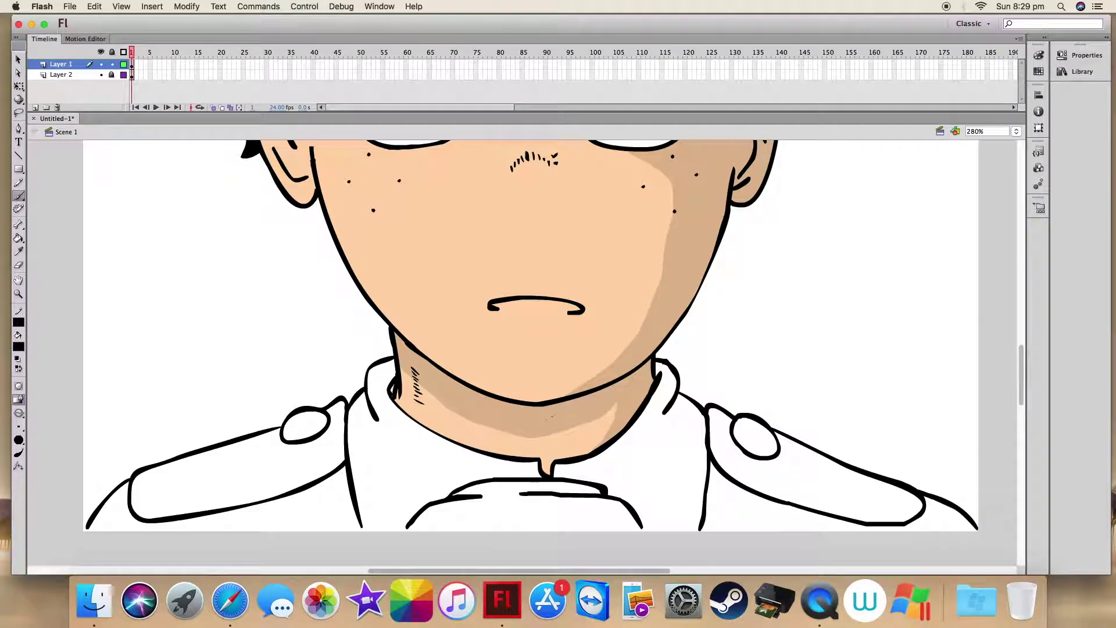
- Draw a thin black line beneath the chin and fill the area between it and the jawline black
drag(582, 397, 584, 396)
key(super+z)
key(super+z)
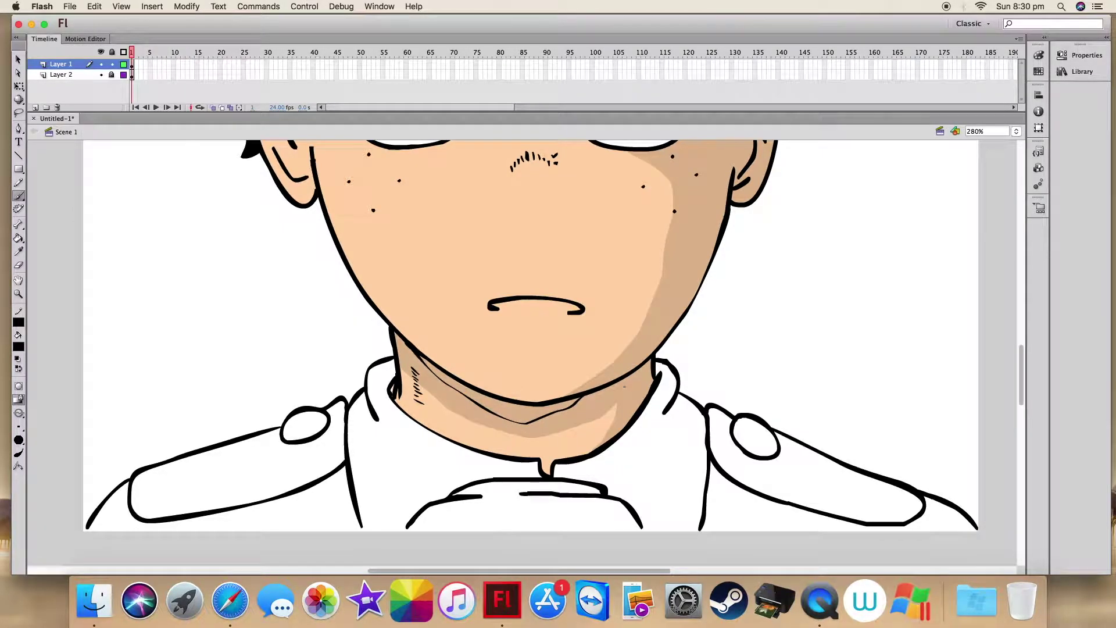
key(k)
click(503, 407)
- Add short black hatching to the neck's right side and just below the black chin shadow
click(18, 195)
key(e)
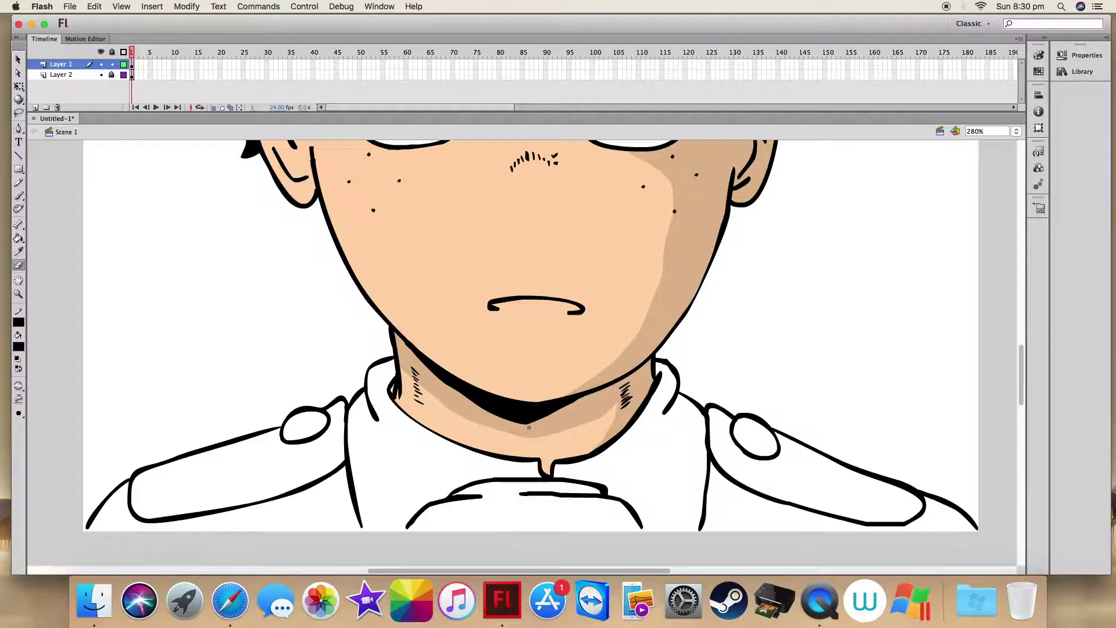
click(18, 197)
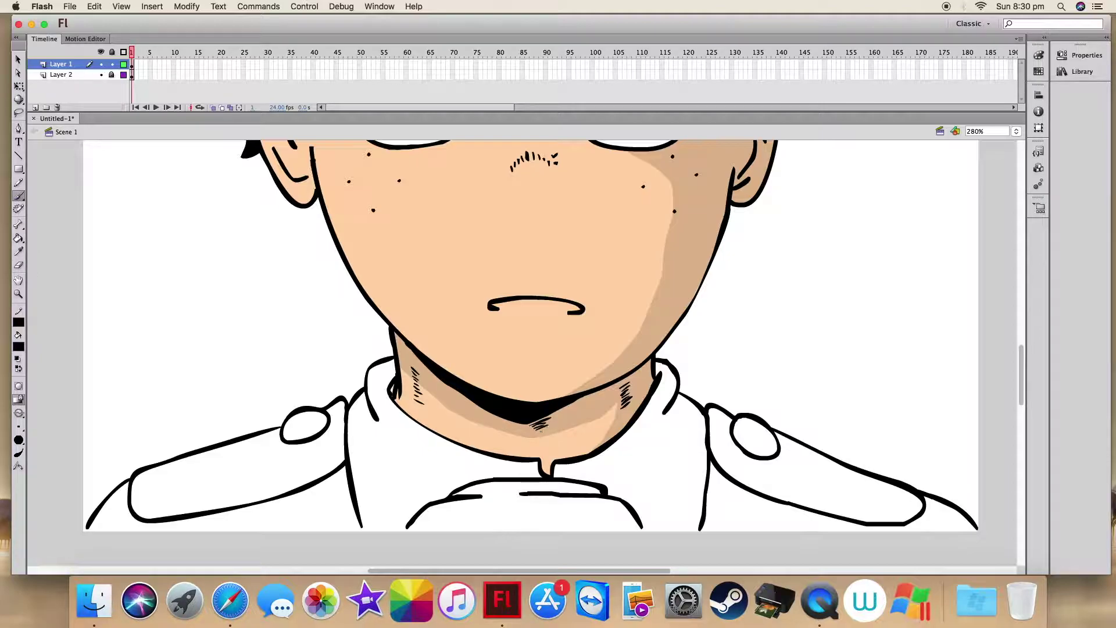
- Mix a salmon red and paint the inside of the mouth with it on Layer 2
alt+click(112, 74)
key(e)
click(18, 346)
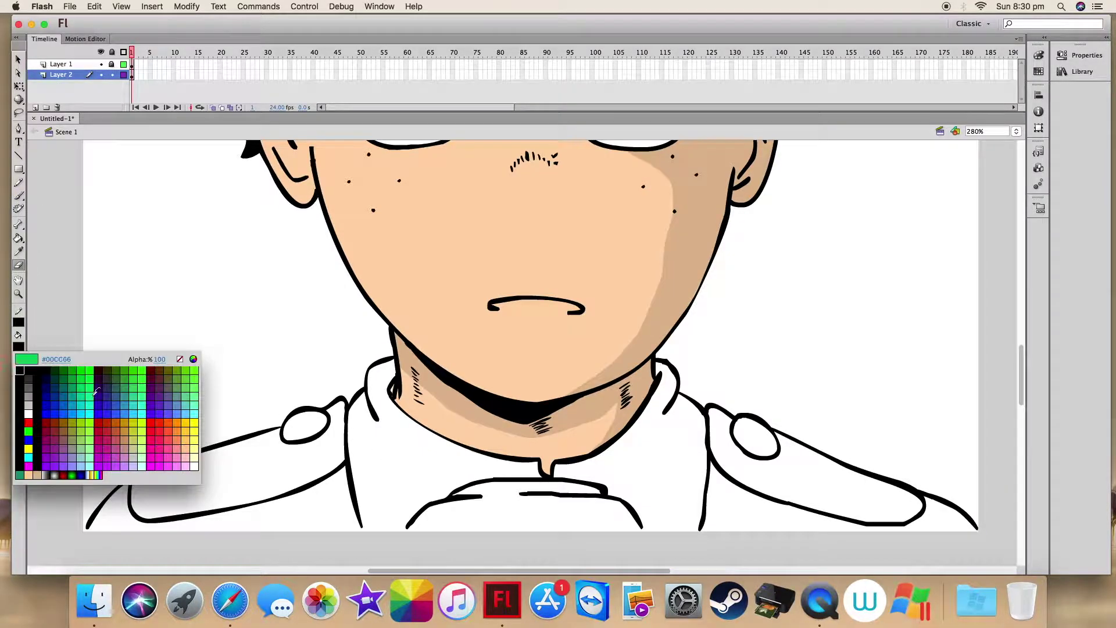
click(177, 443)
click(18, 347)
click(192, 358)
click(587, 329)
key(b)
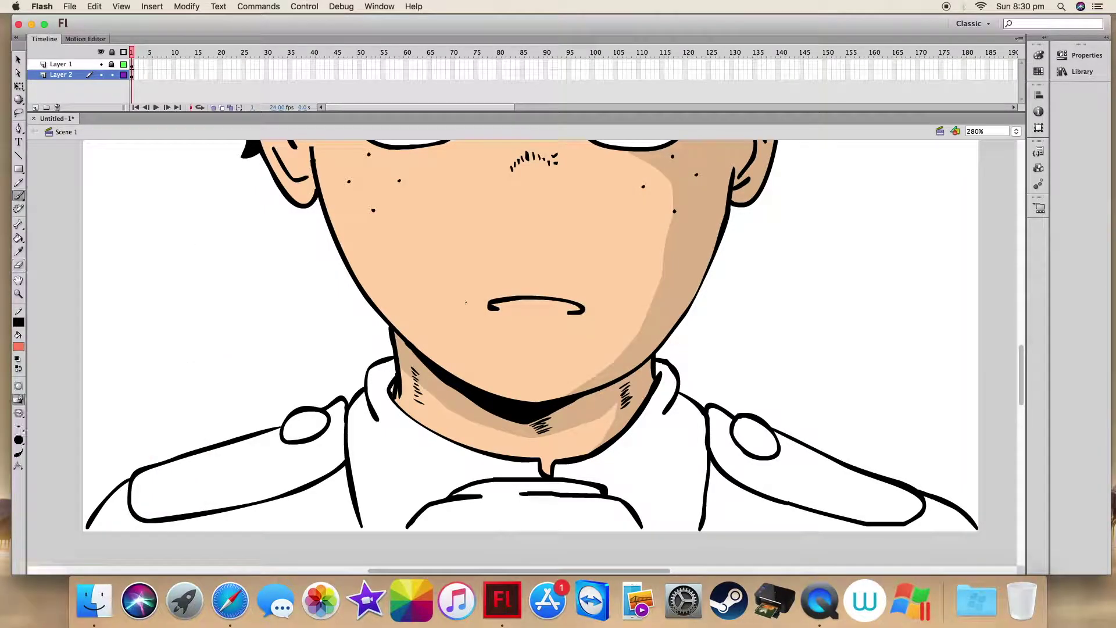
mouse_move(496, 308)
mouse_down()
mouse_move(575, 308)
mouse_move(494, 304)
mouse_move(562, 309)
mouse_up()
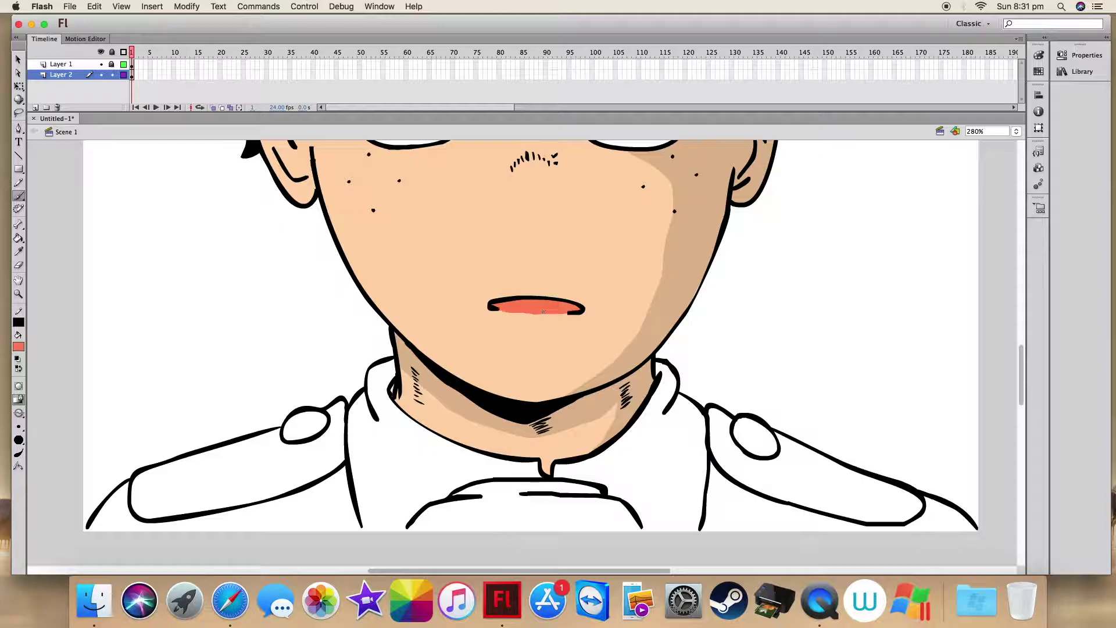
- Mix a light grey, then outline and fill a shadow on the right side of the shirt collar
scroll(528, 309, down, 3)
click(18, 347)
click(29, 404)
click(18, 346)
click(193, 359)
click(586, 326)
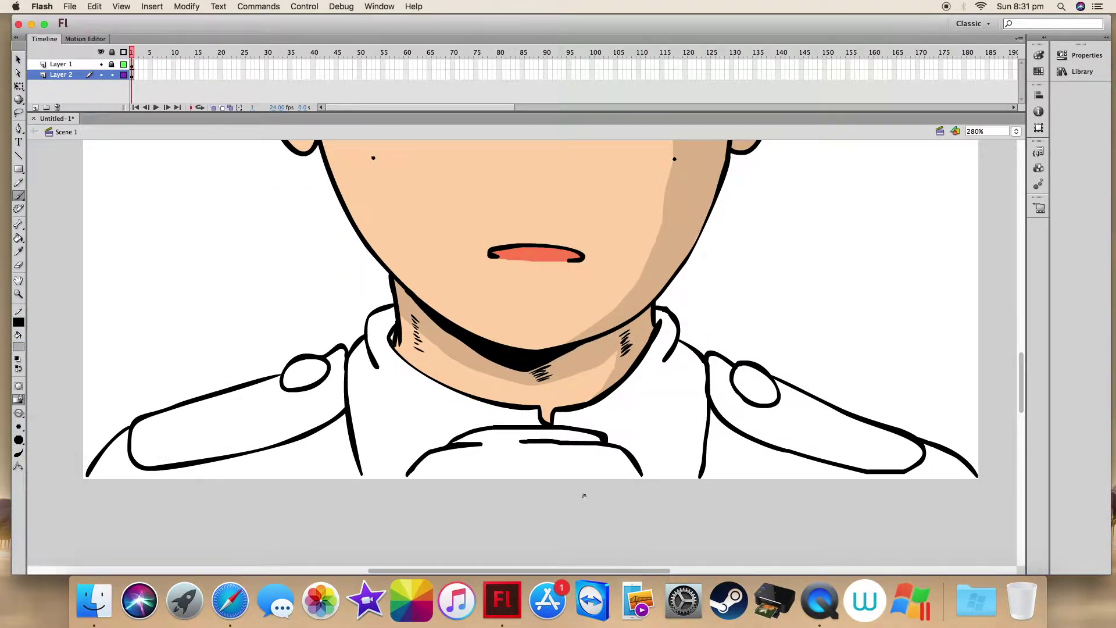
mouse_move(663, 362)
mouse_down()
mouse_move(691, 444)
mouse_move(705, 414)
mouse_up()
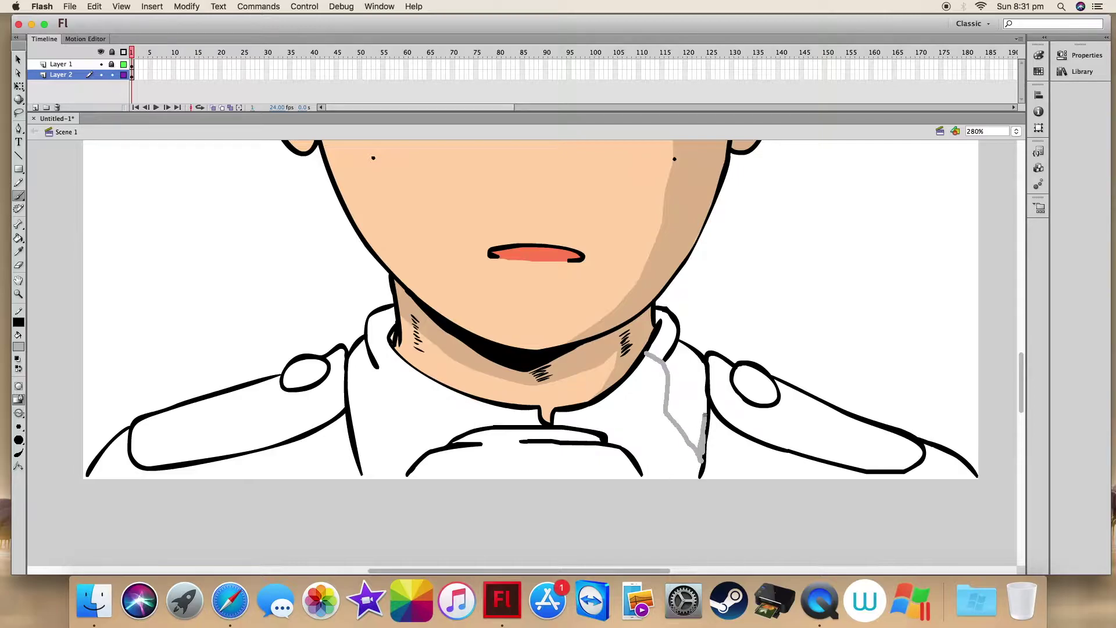
drag(700, 359, 702, 386)
drag(675, 340, 663, 317)
key(k)
click(683, 401)
- Brush light grey shadows beside the left collar line and beneath the right shoulder strap
key(b)
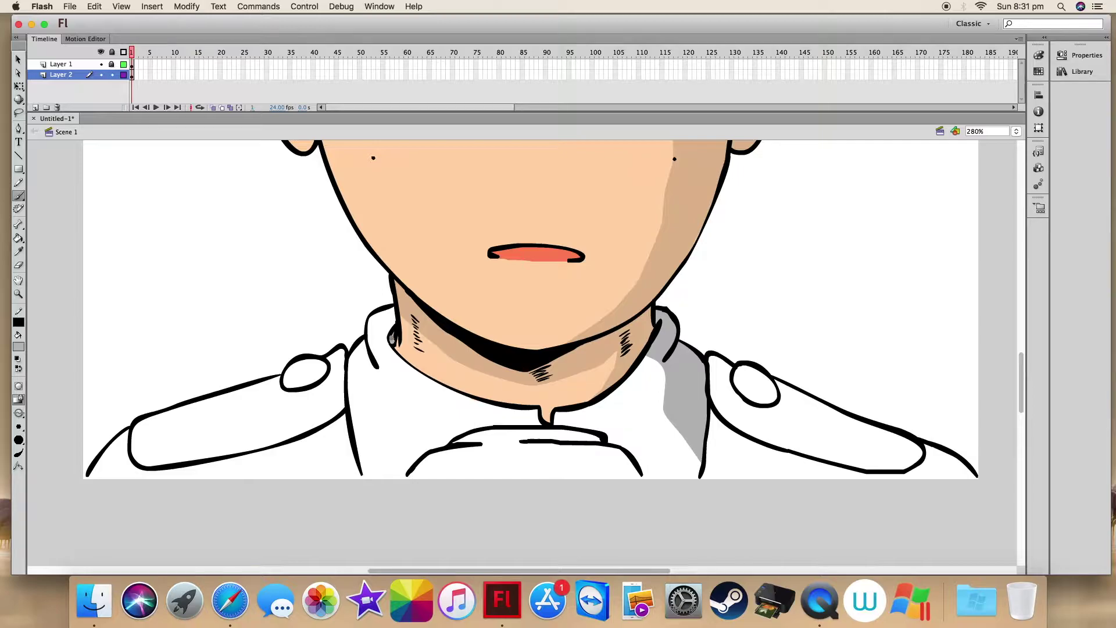
drag(348, 410, 371, 467)
mouse_move(359, 478)
mouse_down()
mouse_move(339, 445)
mouse_move(346, 411)
mouse_move(352, 469)
mouse_up()
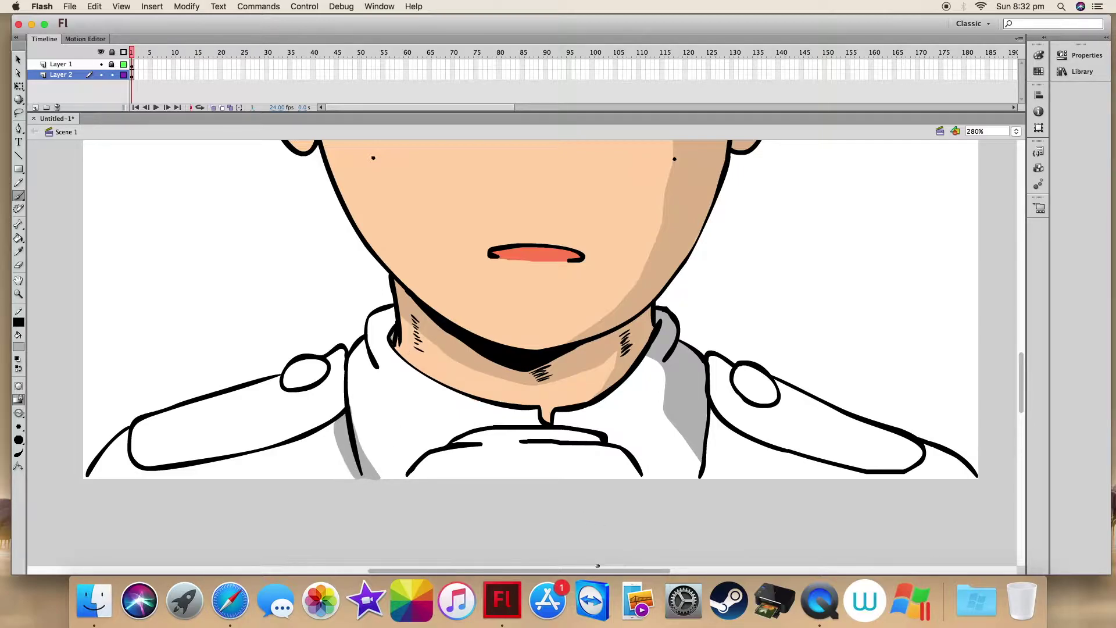
mouse_move(707, 423)
mouse_down()
mouse_move(786, 479)
mouse_move(896, 477)
mouse_up()
mouse_move(713, 420)
mouse_down()
mouse_move(877, 477)
mouse_move(829, 477)
mouse_move(779, 453)
mouse_move(837, 477)
mouse_move(737, 438)
mouse_up()
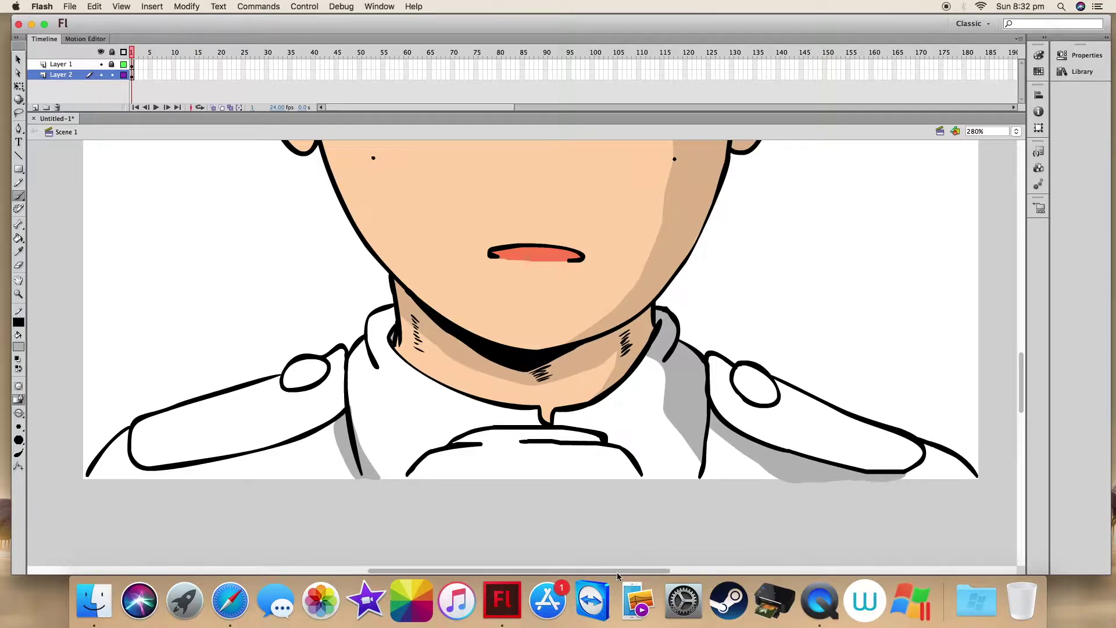
- Mix a dark green, trace the right shoulder strap around its button, and fill the strap
click(17, 347)
click(119, 371)
click(16, 347)
click(189, 358)
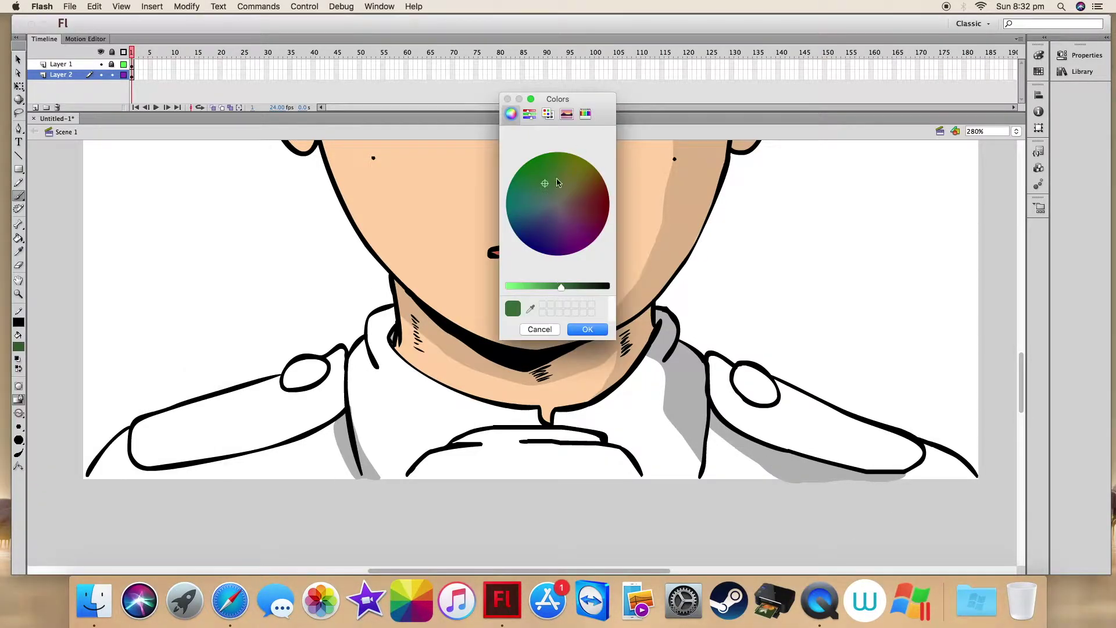
click(587, 329)
mouse_move(715, 357)
mouse_down()
mouse_move(718, 408)
mouse_move(779, 444)
mouse_move(880, 469)
mouse_move(924, 448)
mouse_up()
mouse_move(733, 368)
mouse_down()
mouse_move(752, 406)
mouse_move(782, 397)
mouse_move(776, 380)
mouse_move(922, 449)
mouse_up()
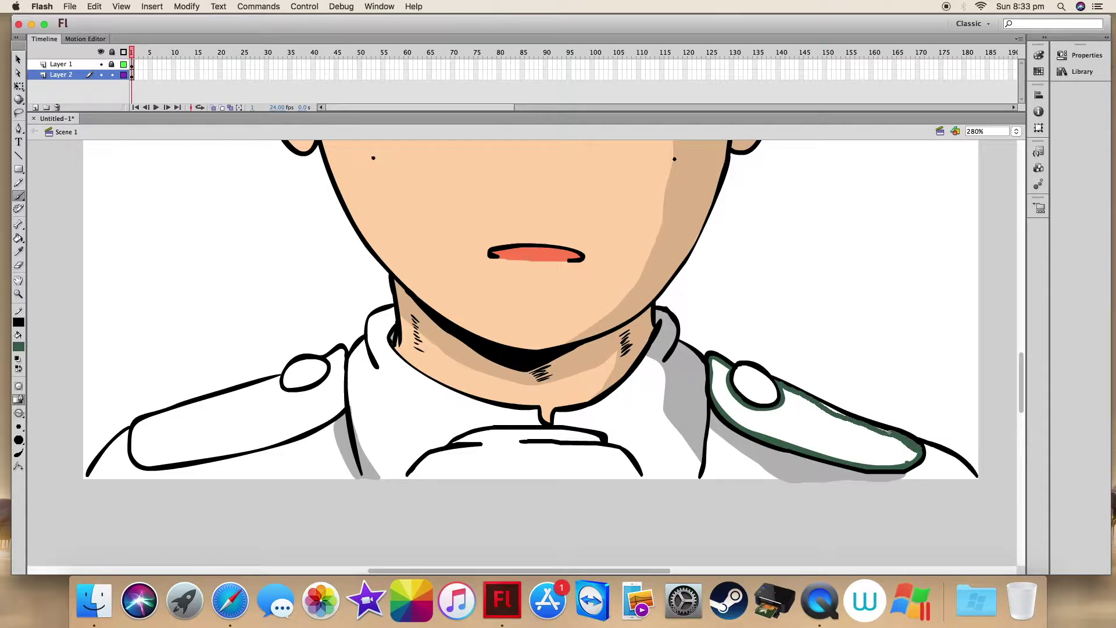
key(k)
click(777, 384)
- Trace the inside of the left shoulder strap in dark green and fill it
key(b)
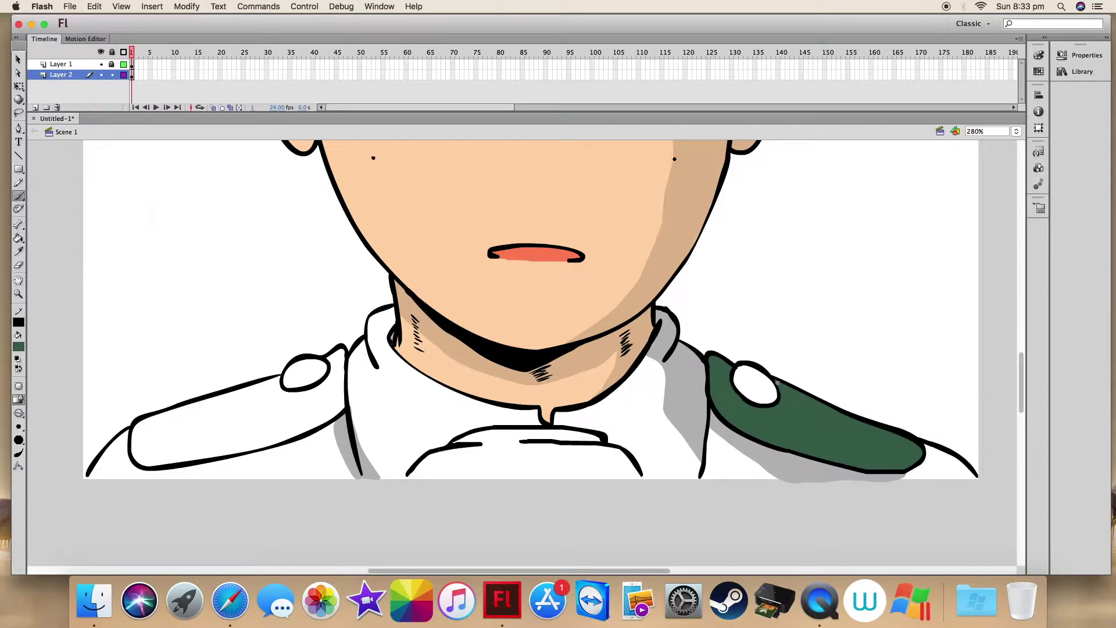
mouse_move(329, 357)
mouse_down()
mouse_move(343, 351)
mouse_move(343, 409)
mouse_move(336, 372)
mouse_move(154, 415)
mouse_move(174, 464)
mouse_move(297, 435)
mouse_move(342, 408)
mouse_up()
key(k)
click(234, 419)
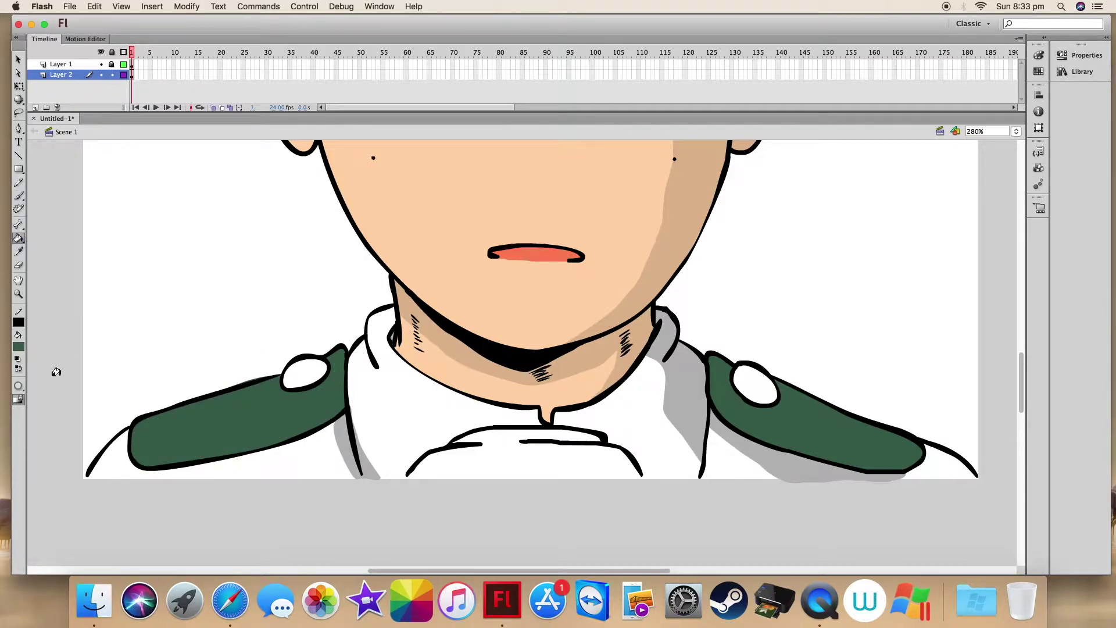
- Mix a bluer teal from the dark green and recolour both shoulder straps with it
click(18, 346)
click(195, 358)
drag(540, 199, 528, 204)
click(587, 329)
click(211, 420)
click(793, 418)
- Mix a darker teal and brush a shadow onto the inner end of the left shoulder strap
click(19, 346)
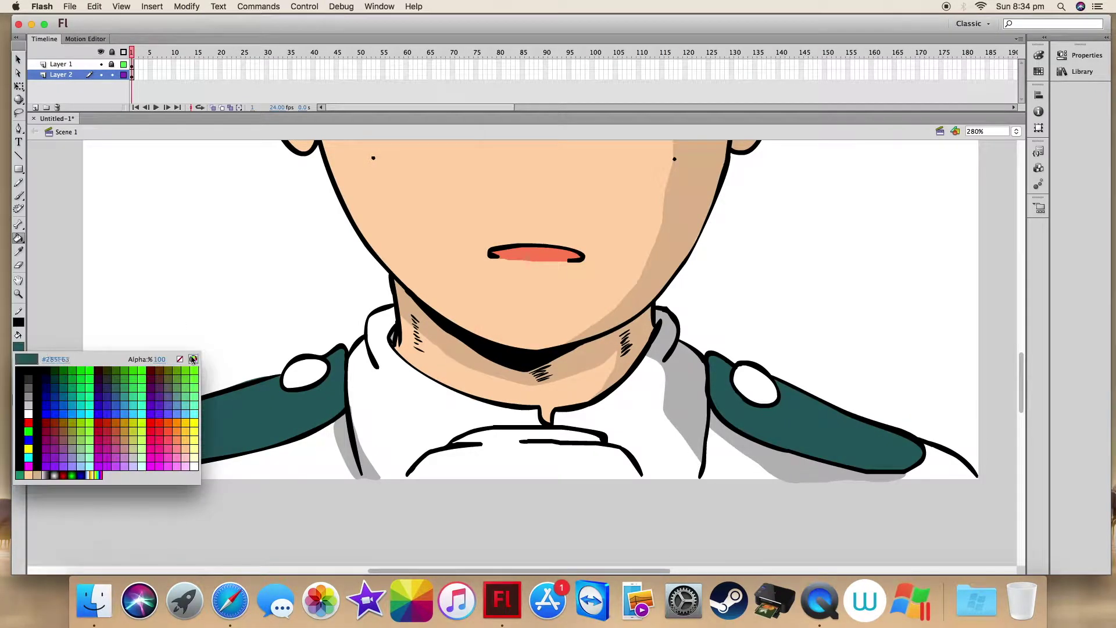
click(192, 360)
click(572, 289)
click(587, 329)
key(b)
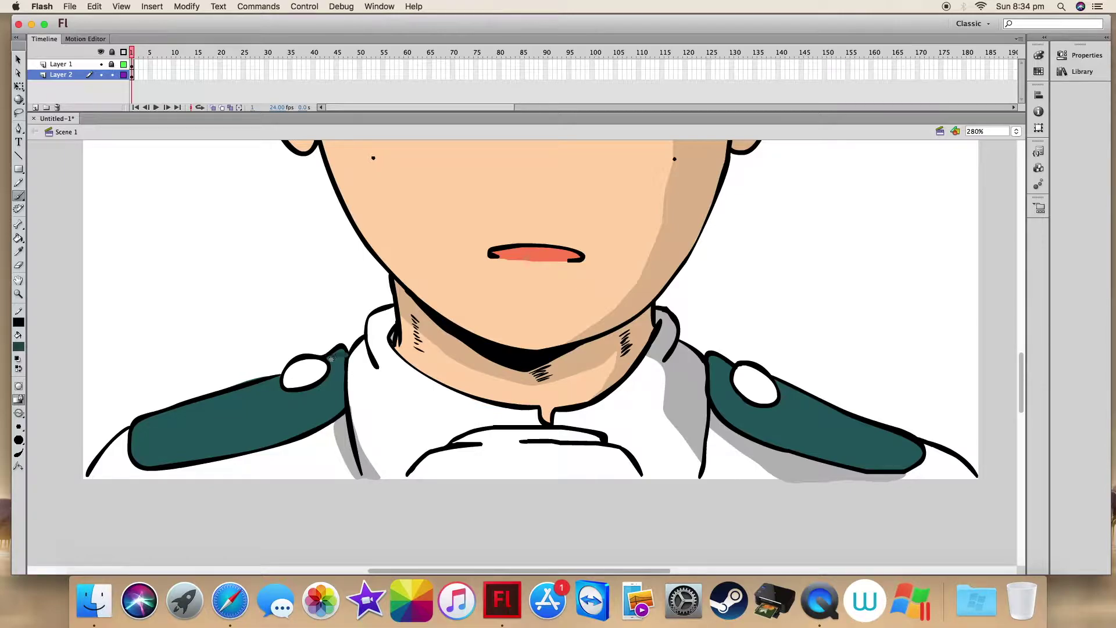
mouse_move(311, 413)
mouse_down()
mouse_move(273, 443)
mouse_move(320, 425)
mouse_move(343, 409)
mouse_up()
mouse_move(343, 356)
mouse_down()
mouse_move(326, 410)
mouse_move(314, 405)
mouse_up()
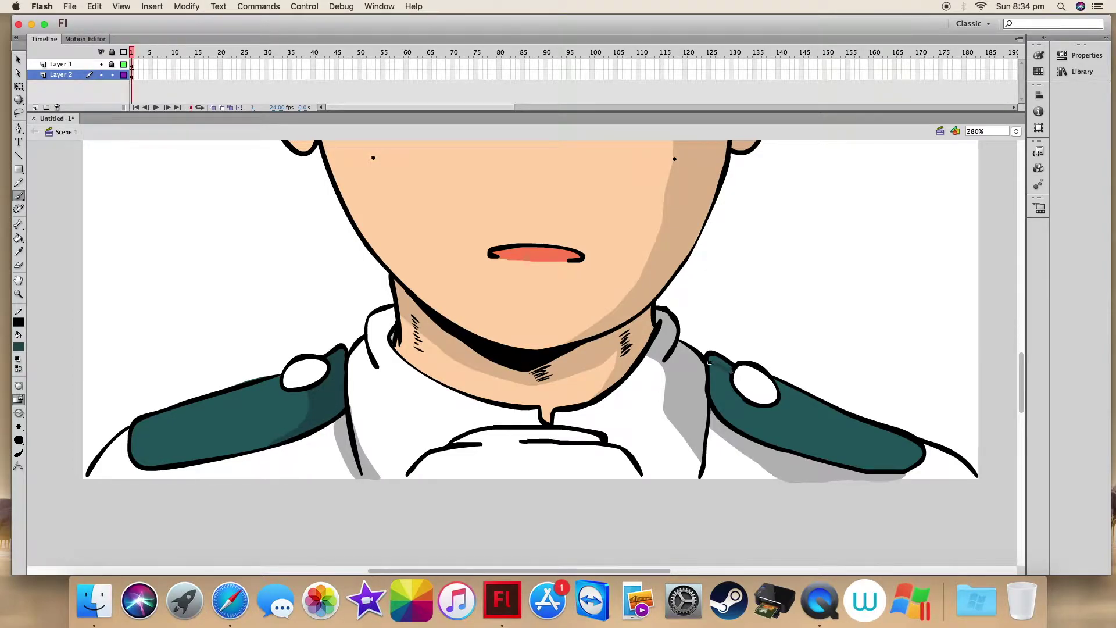
- Outline a darker teal shadow over the right shoulder strap and fill it
mouse_move(817, 411)
mouse_down()
mouse_move(847, 417)
mouse_move(793, 398)
mouse_move(916, 446)
mouse_up()
mouse_move(712, 367)
mouse_down()
mouse_move(715, 401)
mouse_move(747, 432)
mouse_move(840, 462)
mouse_move(920, 454)
mouse_up()
click(18, 237)
click(754, 411)
- Mix a golden yellow and paint the buttons on both shoulder straps
click(19, 347)
click(192, 351)
drag(577, 189, 580, 182)
click(587, 329)
click(18, 196)
mouse_move(304, 365)
mouse_down()
mouse_move(292, 371)
mouse_move(314, 378)
mouse_move(296, 384)
mouse_move(296, 366)
mouse_up()
mouse_move(754, 370)
mouse_down()
mouse_move(740, 378)
mouse_move(752, 398)
mouse_move(749, 384)
mouse_up()
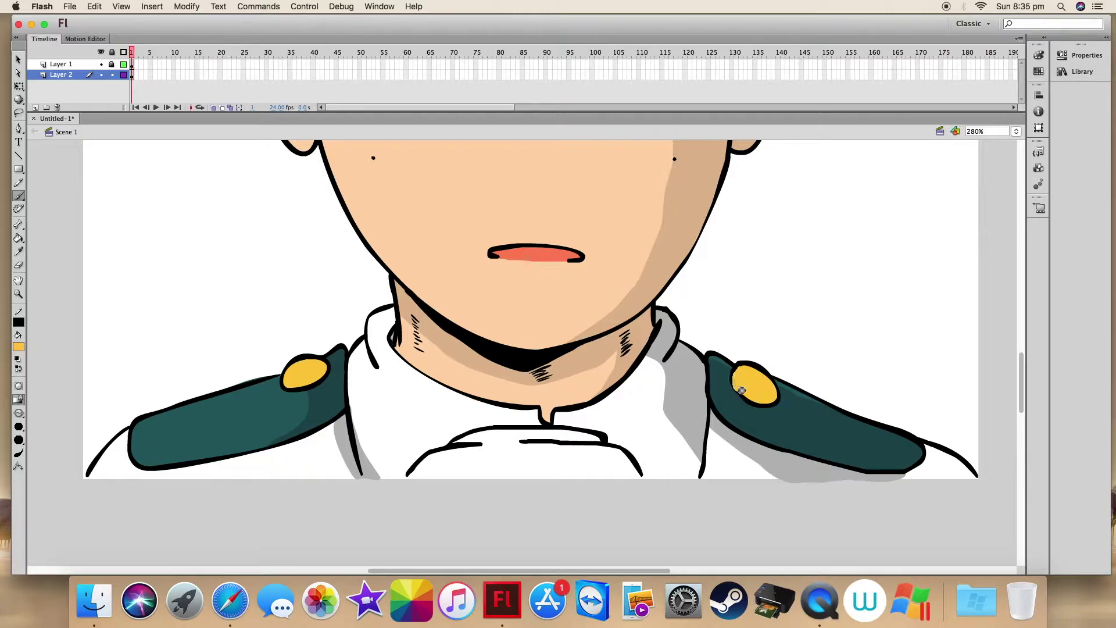
- Mix a darker golden yellow and brush shading onto both shoulder buttons
click(19, 347)
click(192, 357)
click(582, 331)
drag(308, 367, 307, 374)
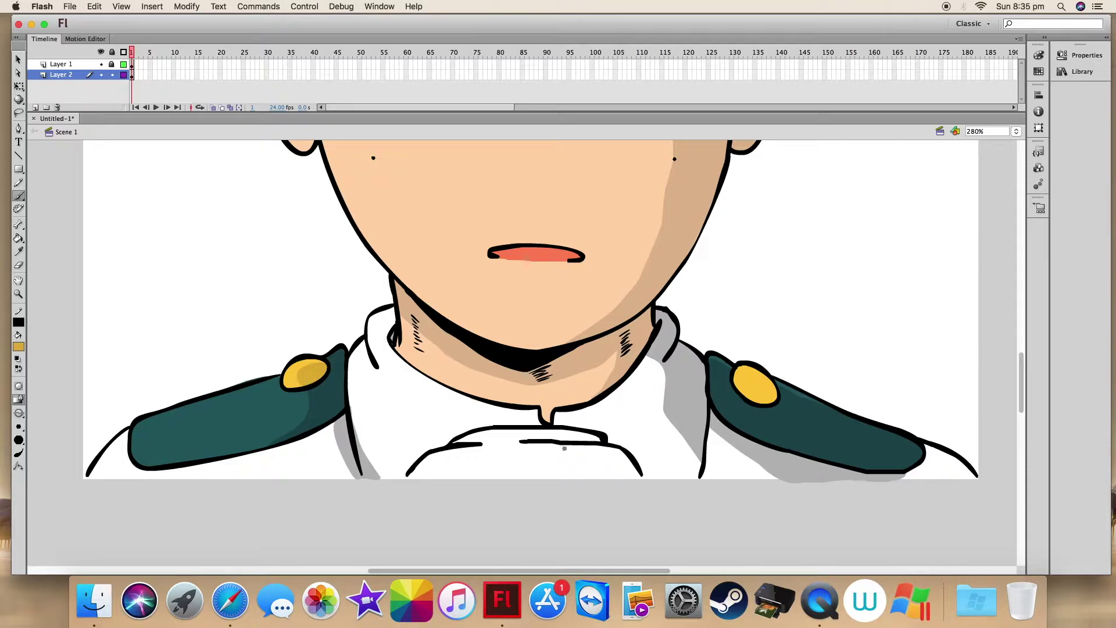
click(18, 198)
drag(734, 376, 761, 395)
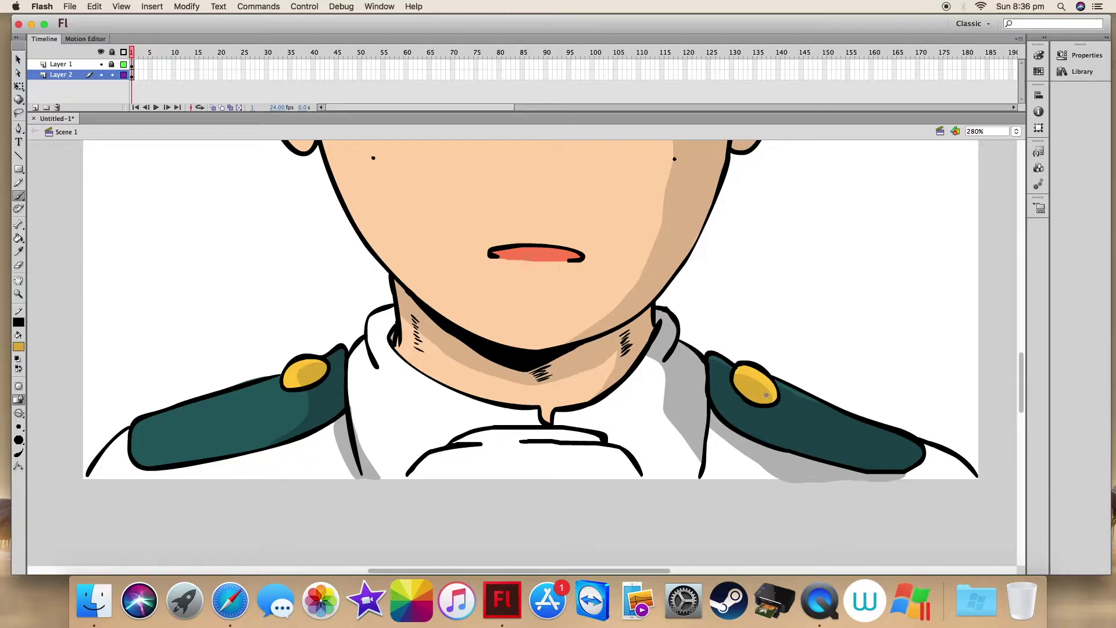
- Mix a bright red, trace the inside of the tie with it, and fill the tie
click(18, 346)
click(152, 421)
click(19, 347)
click(194, 359)
click(595, 199)
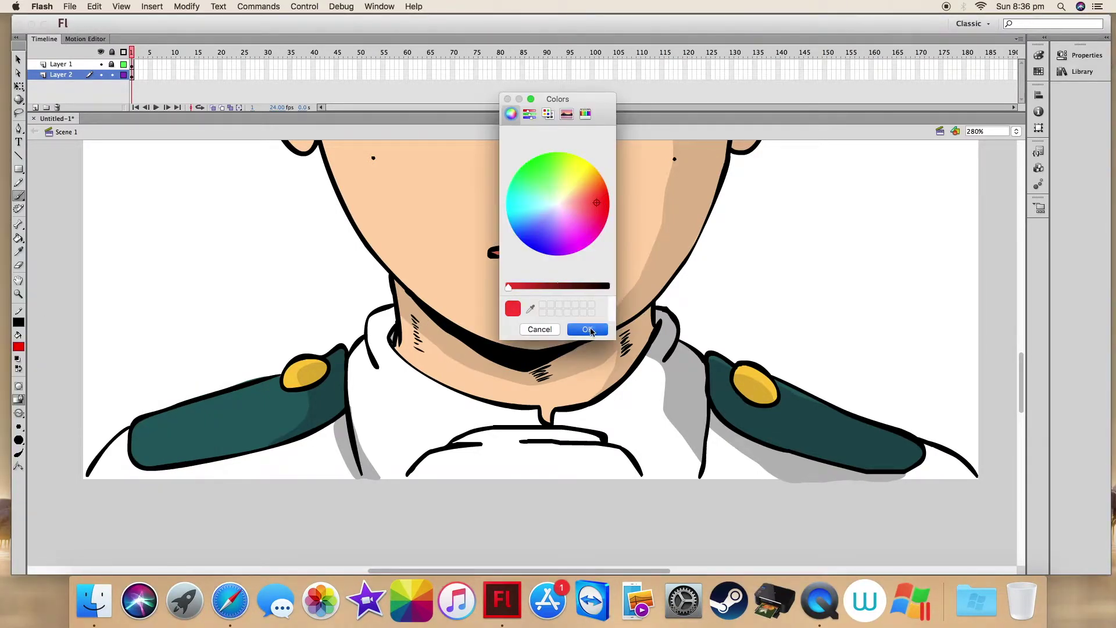
click(587, 329)
mouse_move(452, 445)
mouse_down()
mouse_move(599, 440)
mouse_move(496, 439)
mouse_move(431, 455)
mouse_move(408, 476)
mouse_move(633, 480)
mouse_move(616, 446)
mouse_up()
key(k)
click(460, 455)
- Shift the red fill colour slightly towards pink
click(18, 347)
click(203, 358)
click(593, 210)
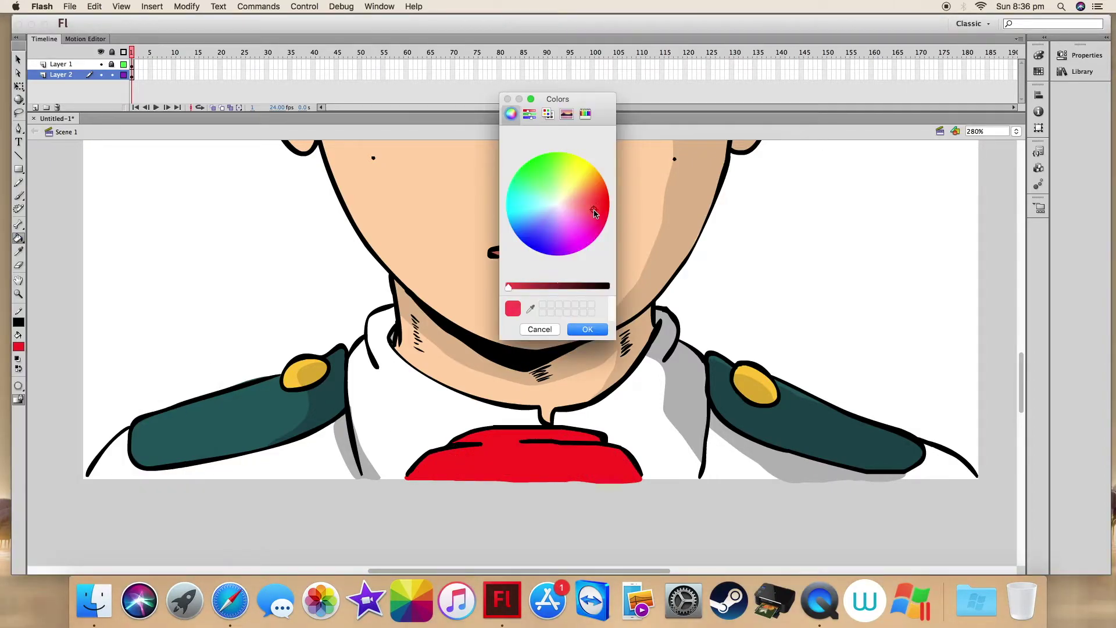
click(587, 330)
- Mix a dark red and brush a shadow onto the right side of the tie
click(18, 346)
click(203, 358)
click(526, 285)
click(587, 329)
click(18, 195)
click(18, 347)
click(203, 358)
click(549, 287)
click(587, 329)
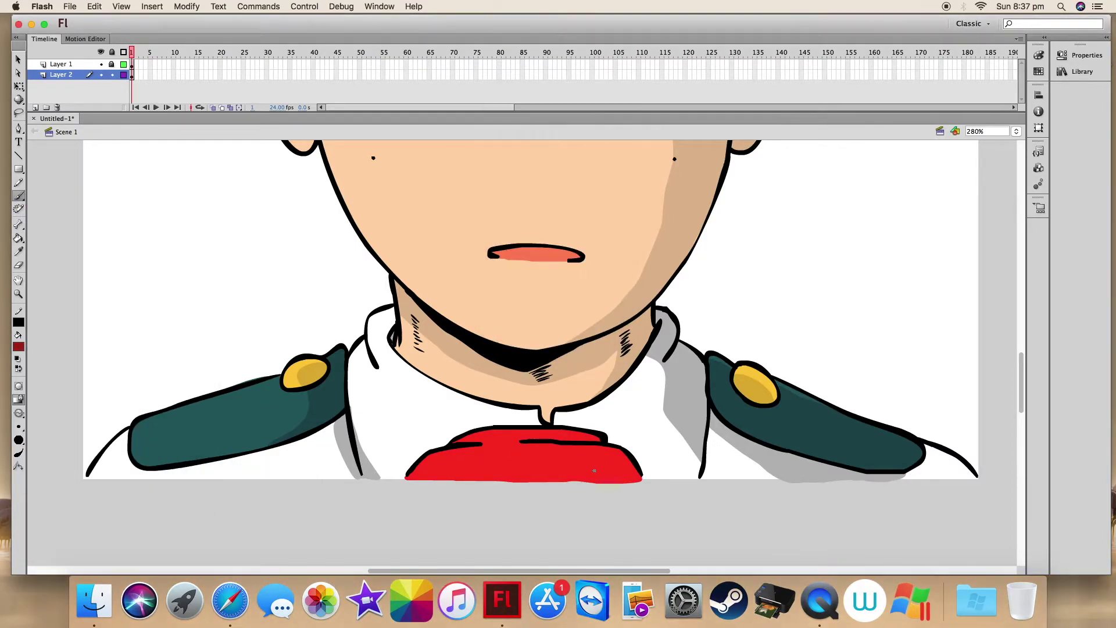
drag(589, 440, 607, 479)
mouse_move(630, 476)
mouse_down()
mouse_move(621, 460)
mouse_move(615, 474)
mouse_up()
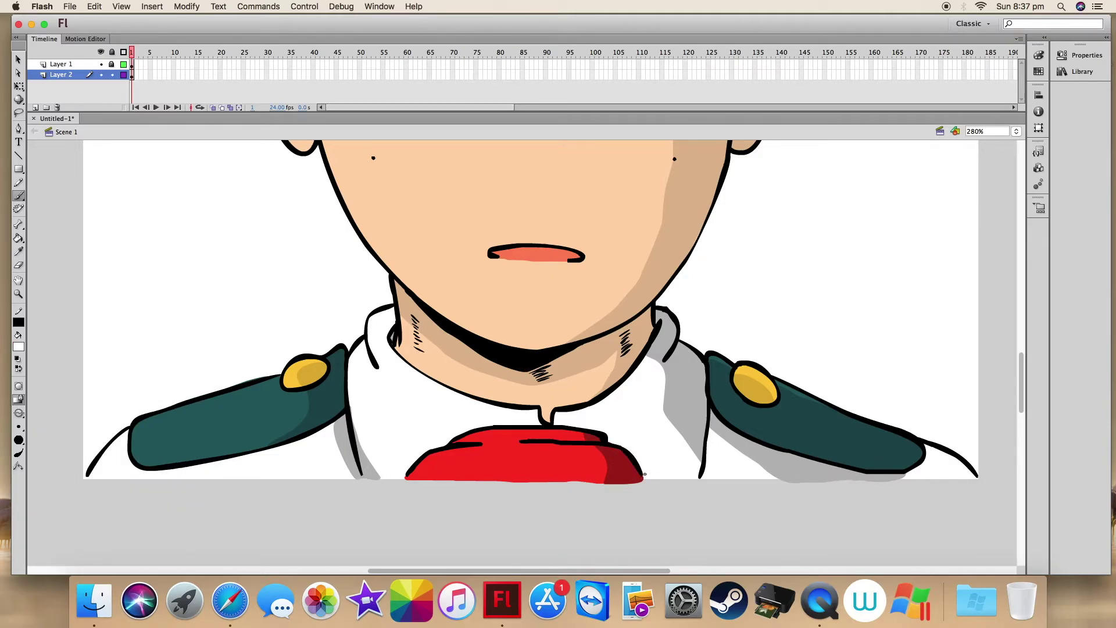
- Choose a dark grey fill and try a small brush stroke at the left collar edge beside the neck
click(19, 346)
click(25, 380)
mouse_move(394, 333)
mouse_down()
mouse_move(393, 348)
mouse_move(396, 332)
mouse_up()
click(94, 6)
click(100, 20)
- Set the zoom to 180% and open the brush size choices
click(966, 132)
text(1800)
key(BackSpace)
key(Return)
scroll(832, 220, down, 1)
scroll(828, 230, up, 5)
click(19, 426)
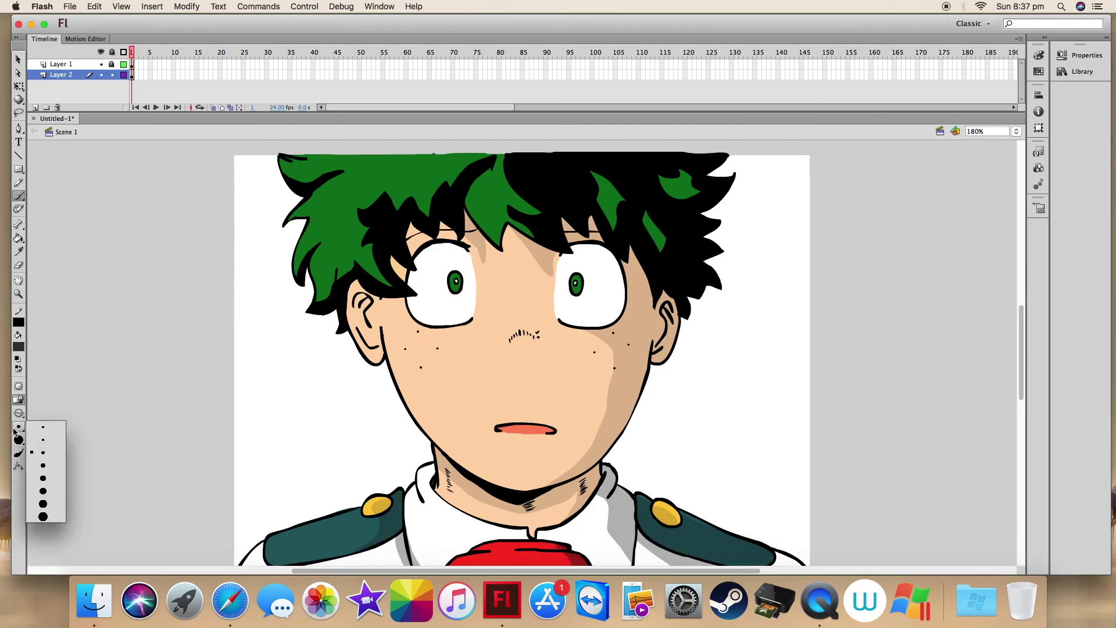